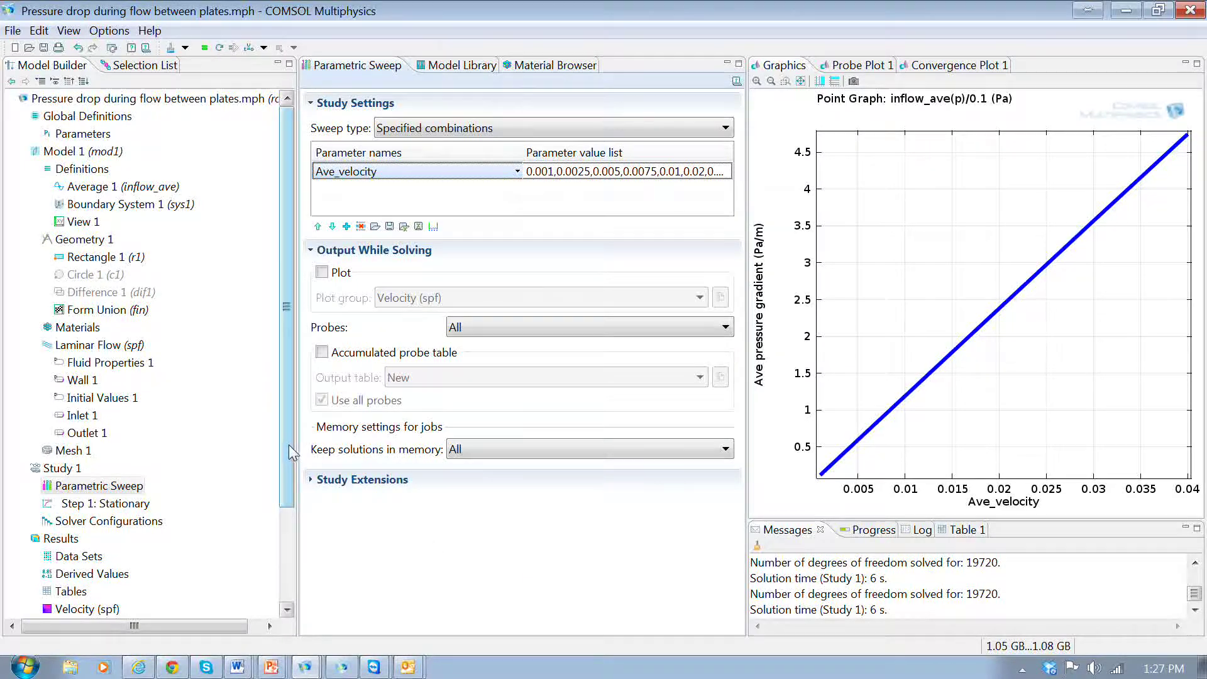
# Enable the disabled Circle 1 bump feature and build it into the geometry.
pyautogui.moveTo(289, 443); pyautogui.dragTo(295, 390)
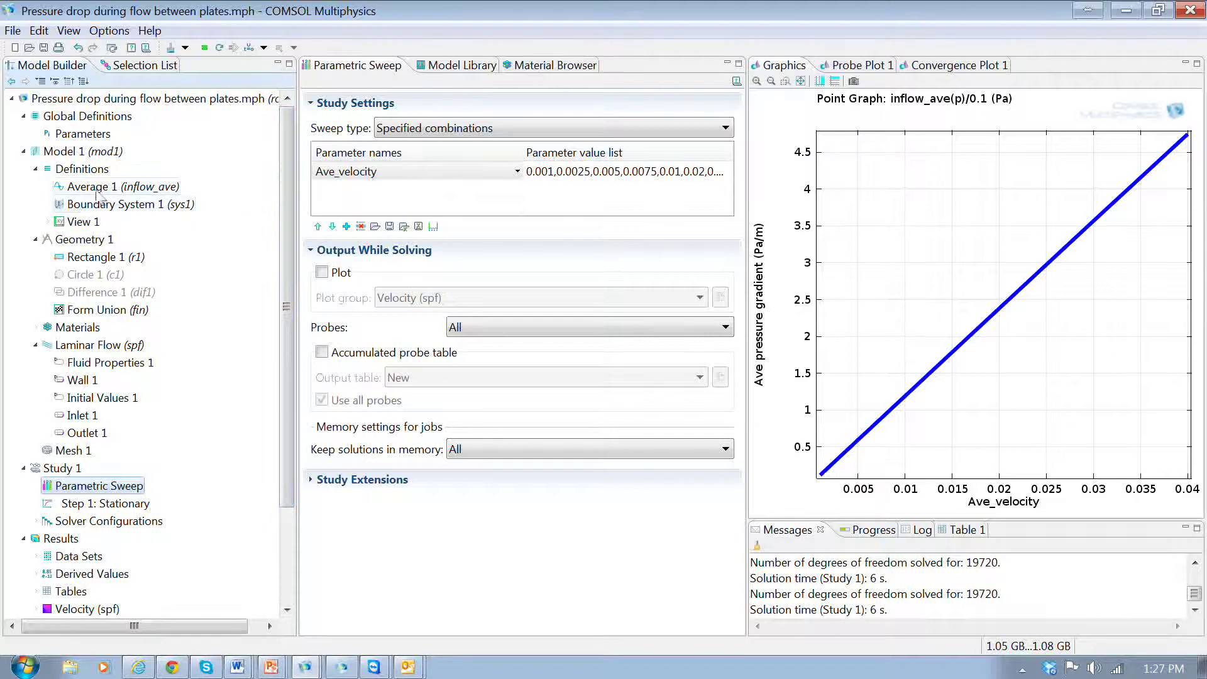
pyautogui.click(93, 258)
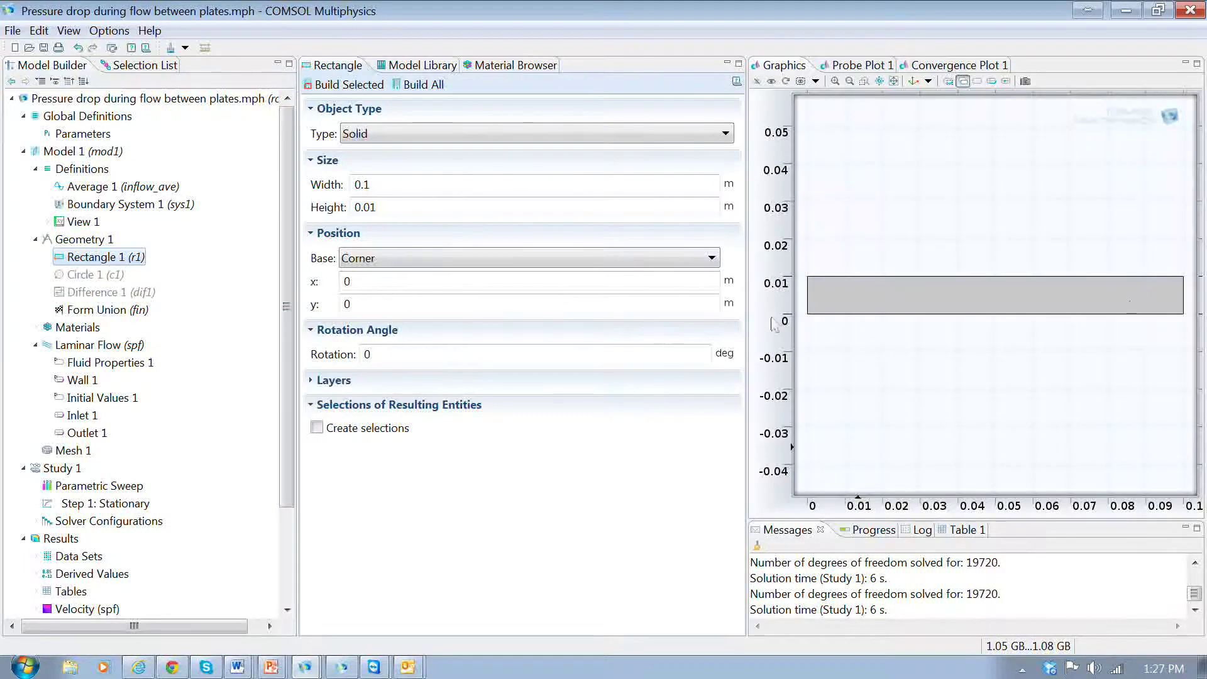
pyautogui.click(85, 277)
pyautogui.rightClick(87, 290)
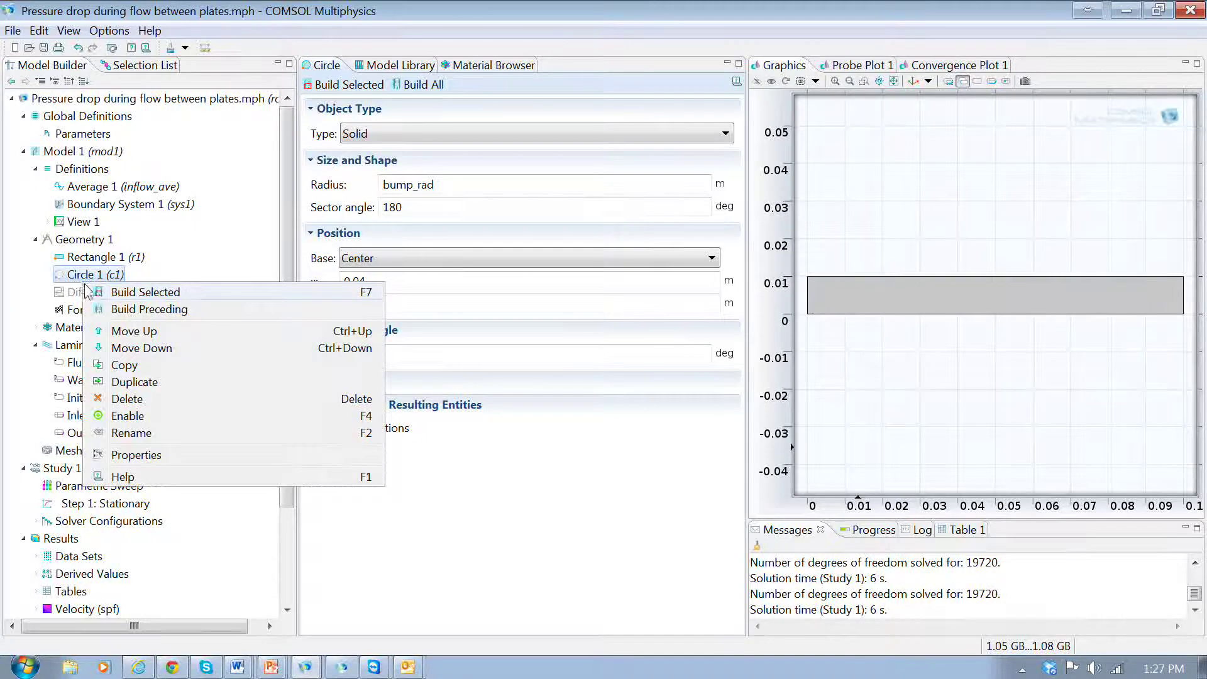
pyautogui.click(128, 416)
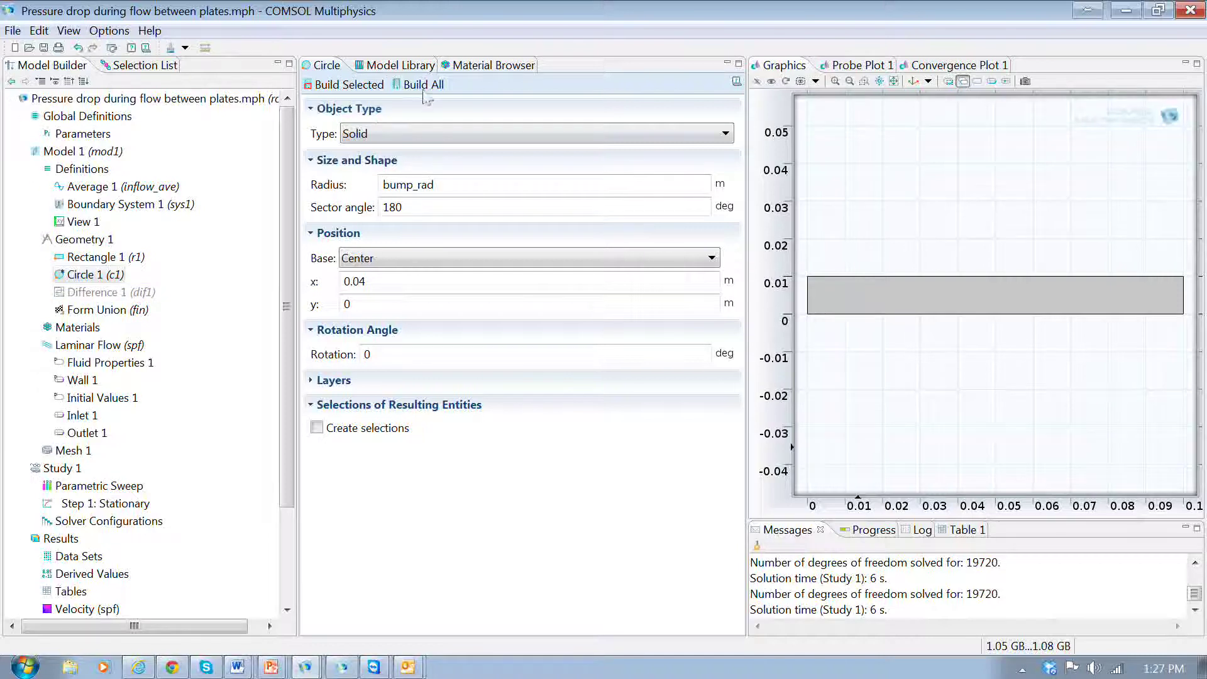
pyautogui.click(357, 86)
# Try Circle 1's sector angle at 360° and then 90°, rebuilding each time.
pyautogui.moveTo(415, 208); pyautogui.dragTo(345, 211)
pyautogui.press('BackSpace')
pyautogui.write('360')
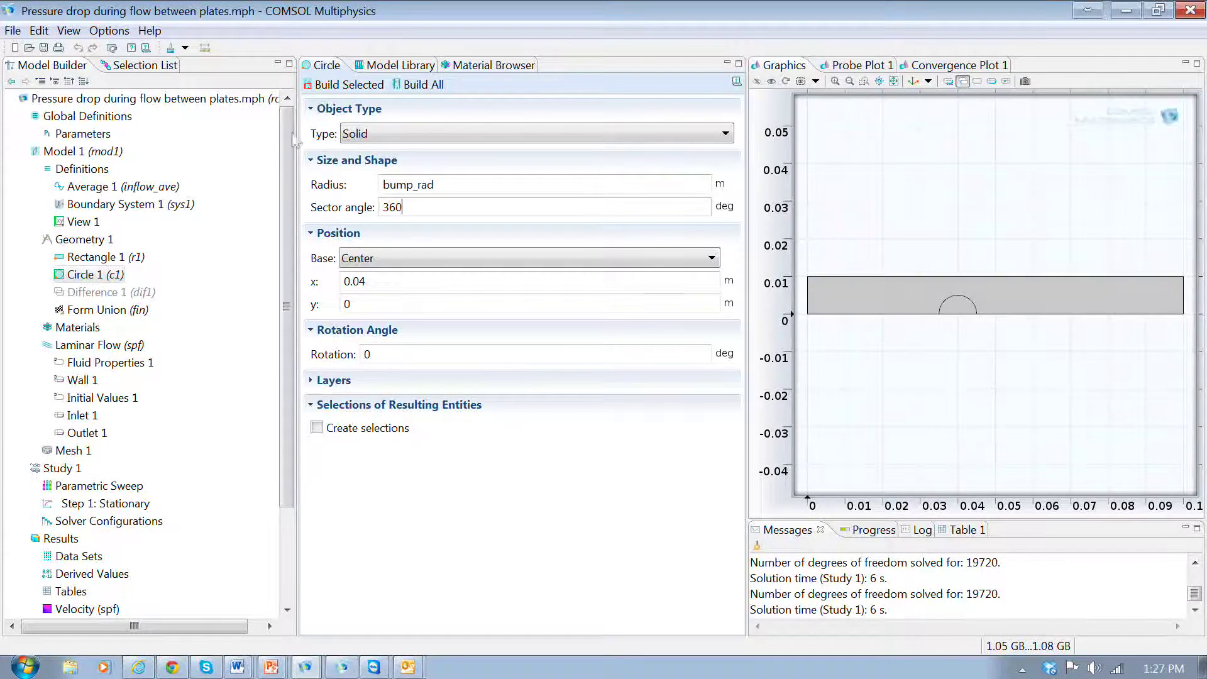
pyautogui.click(343, 85)
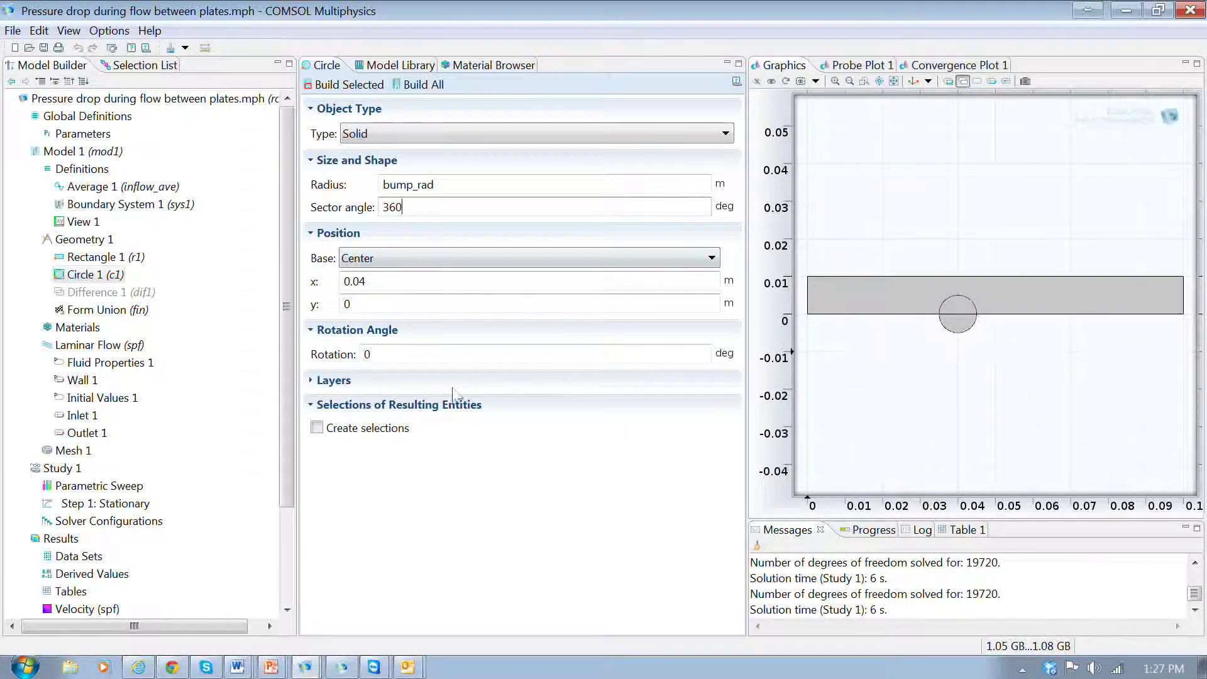
pyautogui.press('BackSpace')
pyautogui.press('BackSpace')
pyautogui.press('BackSpace')
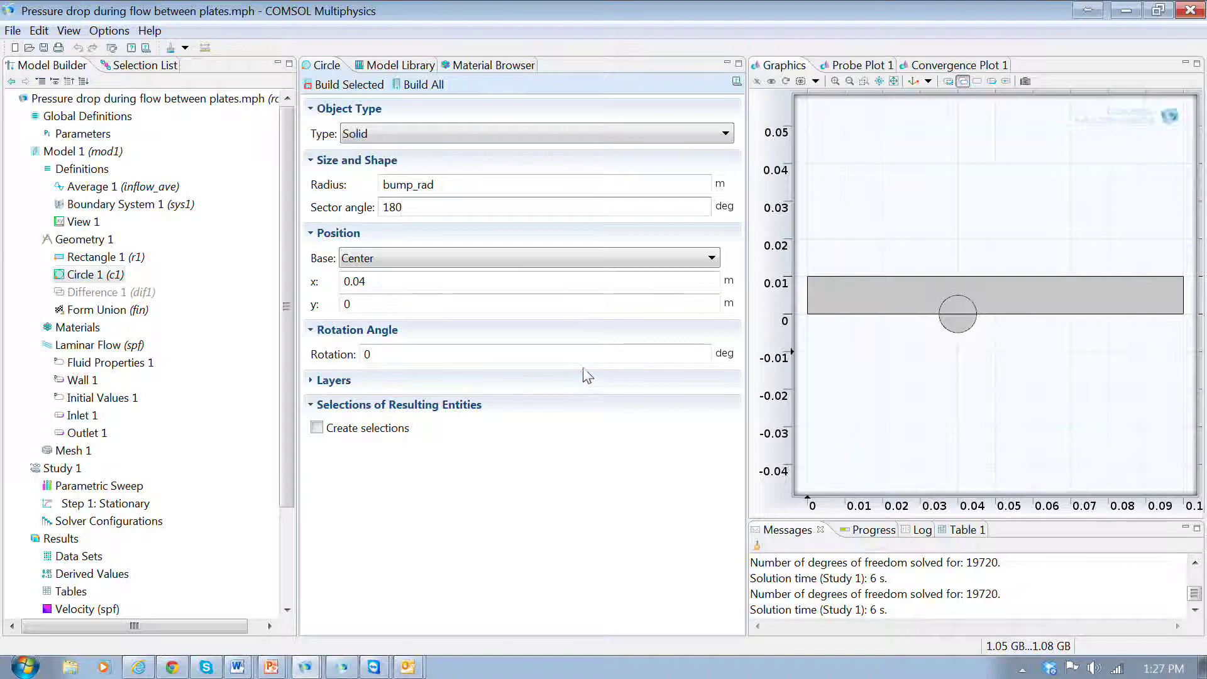
pyautogui.click(342, 84)
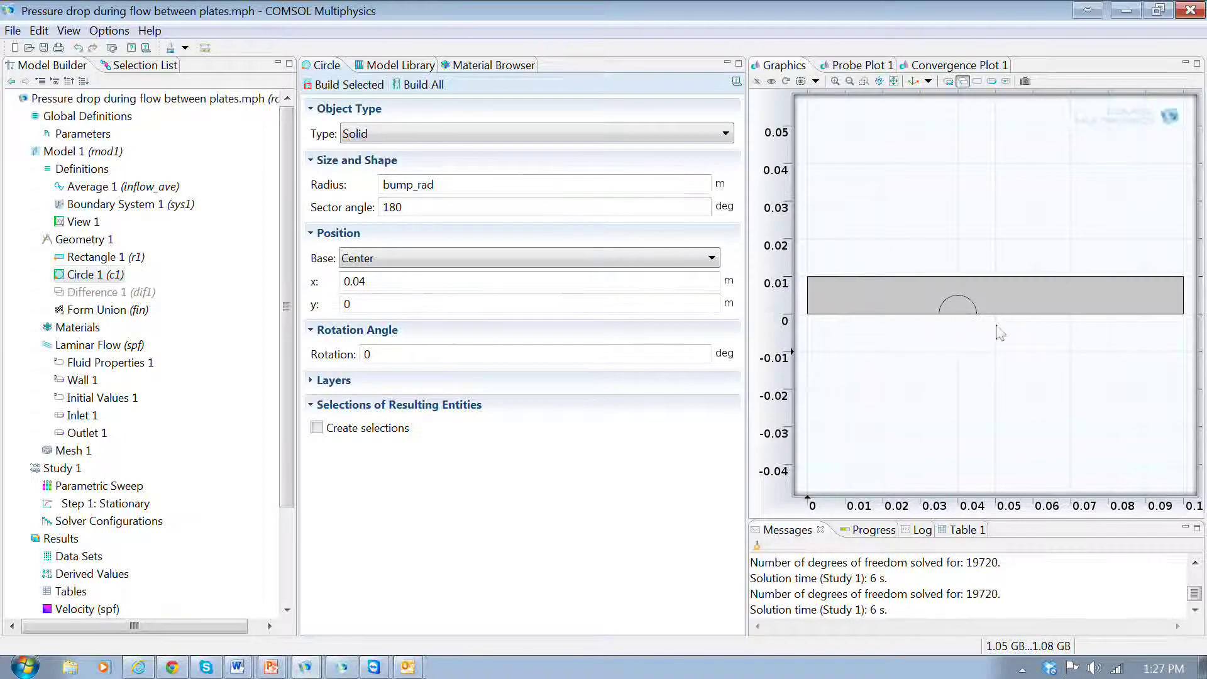
pyautogui.click(405, 211)
pyautogui.write('90')
pyautogui.click(345, 85)
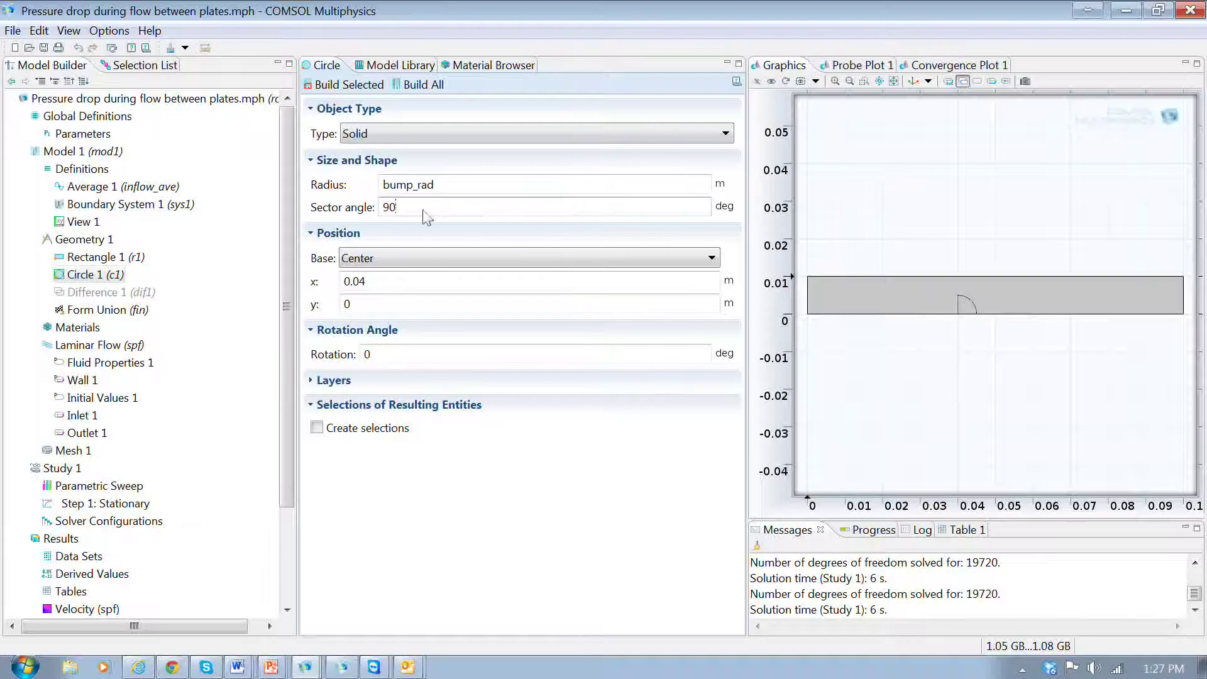
# Return the sector angle to 180° and rebuild the semicircle of radius bump_rad at x 0.04.
pyautogui.moveTo(393, 207); pyautogui.dragTo(369, 213)
pyautogui.press('BackSpace')
pyautogui.write('18')
pyautogui.moveTo(450, 192); pyautogui.dragTo(384, 188)
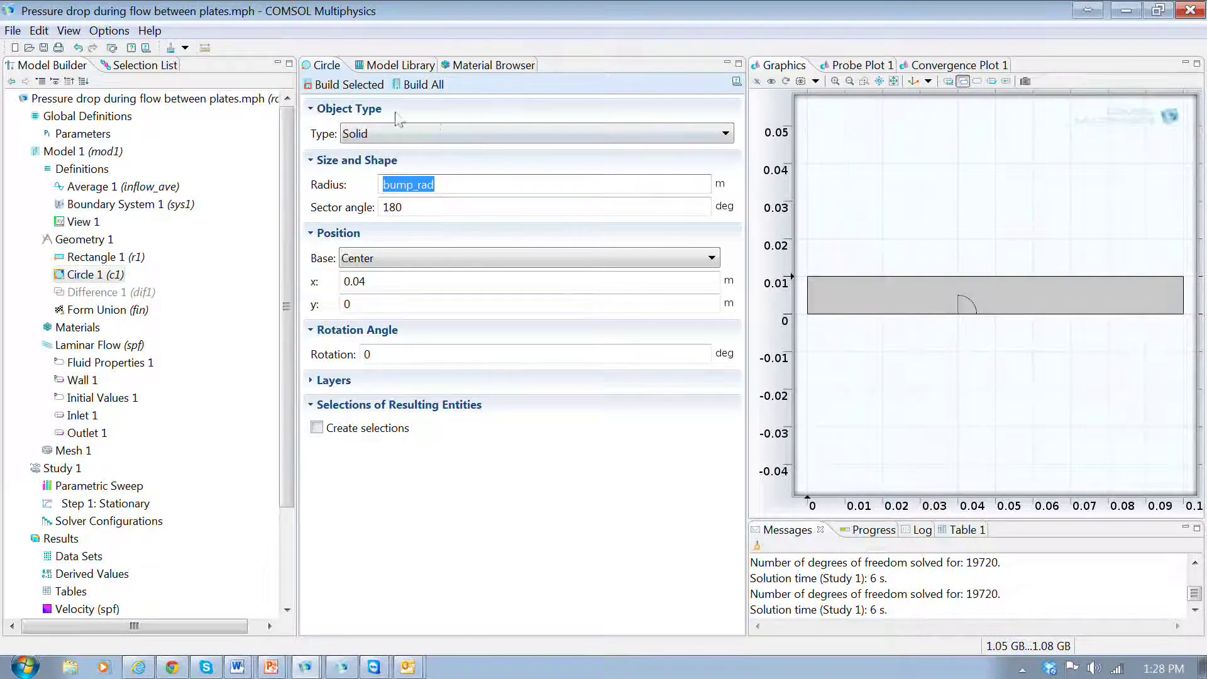
pyautogui.click(352, 85)
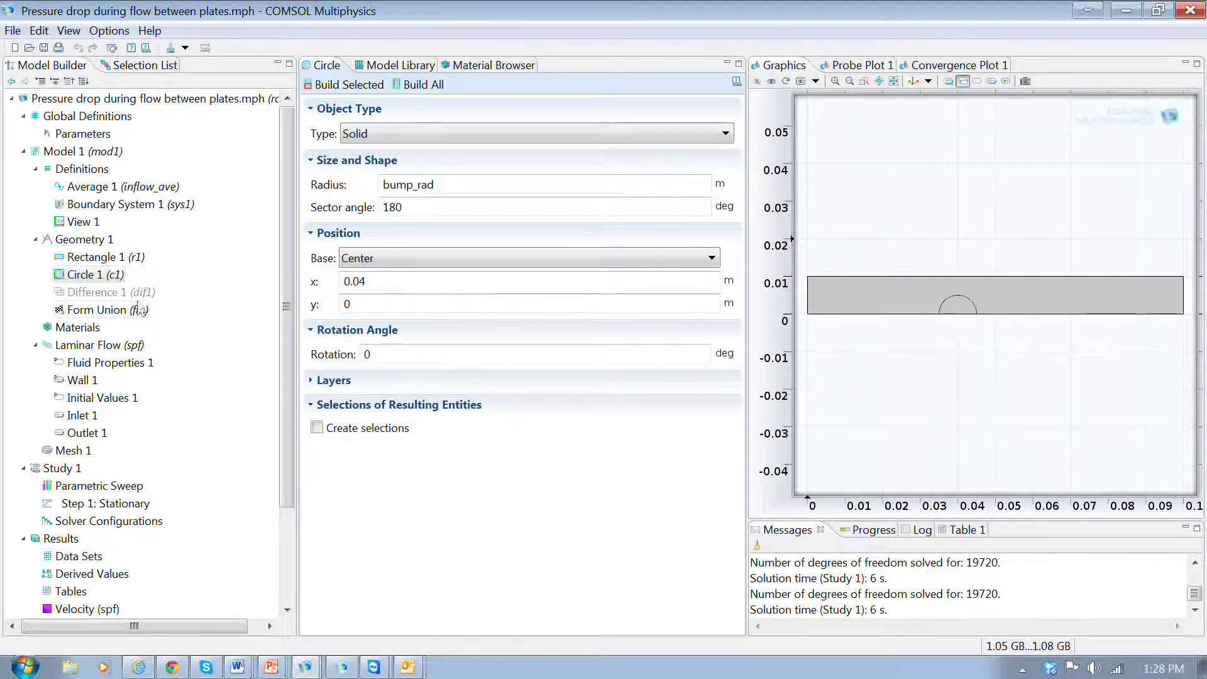
# Enable the Difference 1 operation in the geometry sequence.
pyautogui.click(119, 295)
pyautogui.rightClick(120, 303)
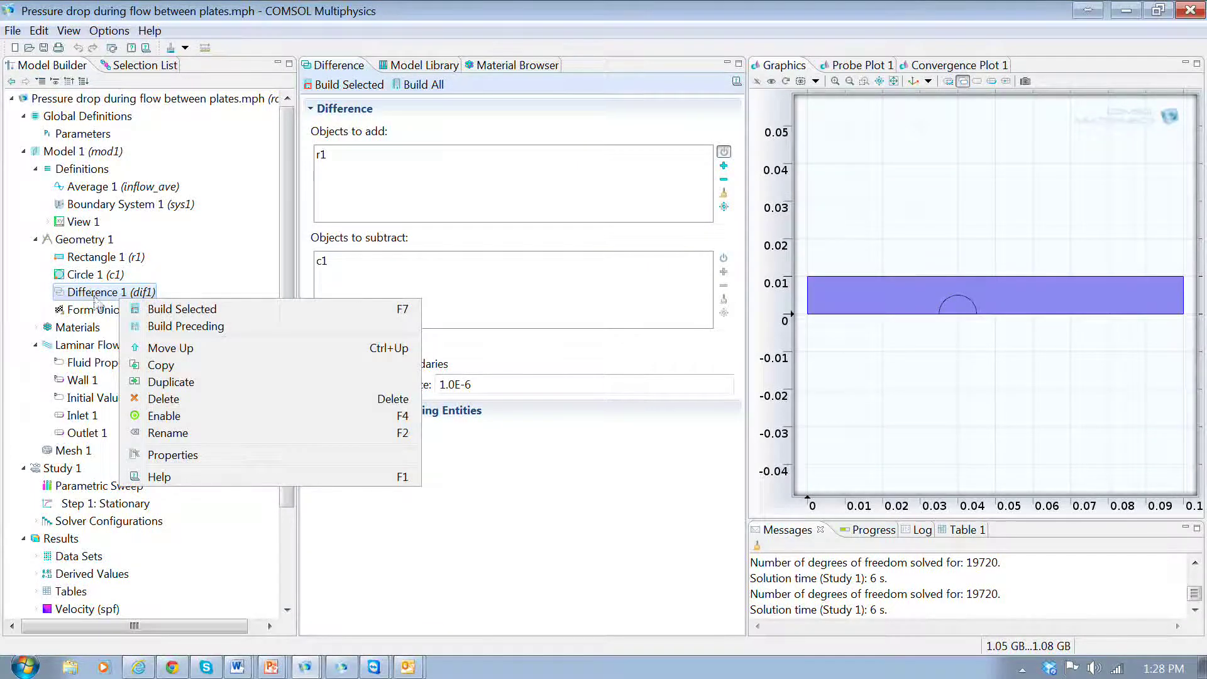
pyautogui.press('F3')
pyautogui.click(88, 242)
pyautogui.rightClick(88, 243)
pyautogui.moveTo(166, 323)
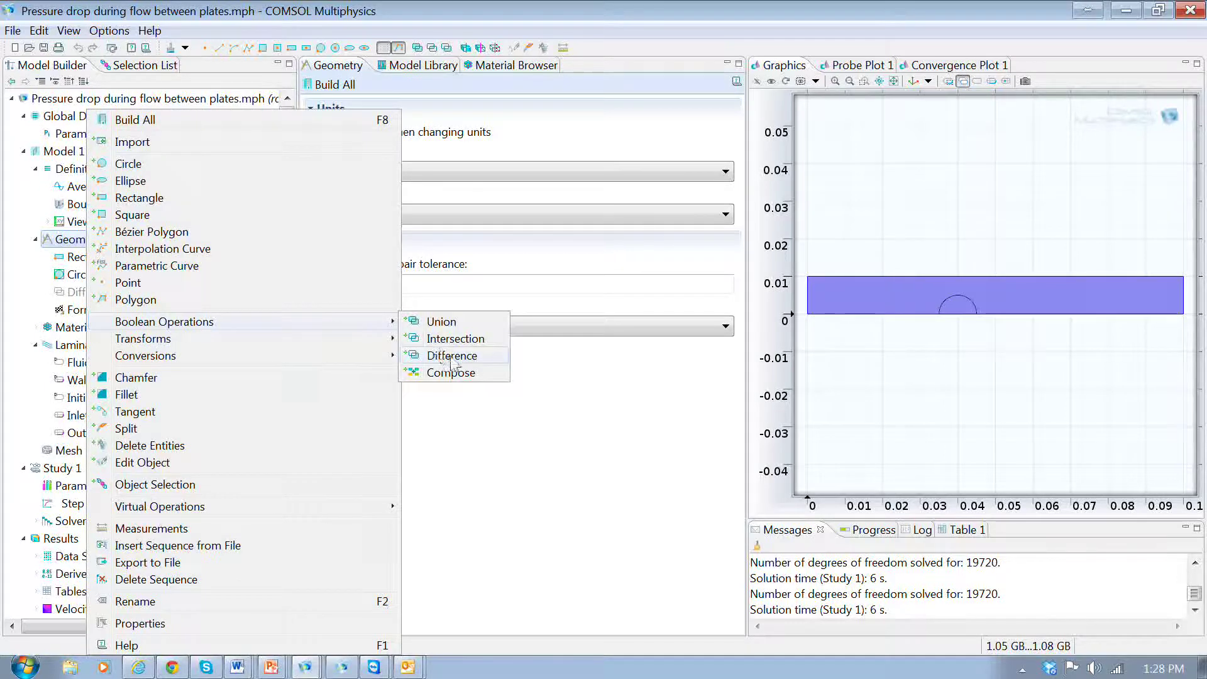
pyautogui.click(471, 399)
pyautogui.click(120, 294)
pyautogui.rightClick(120, 295)
pyautogui.press('Escape')
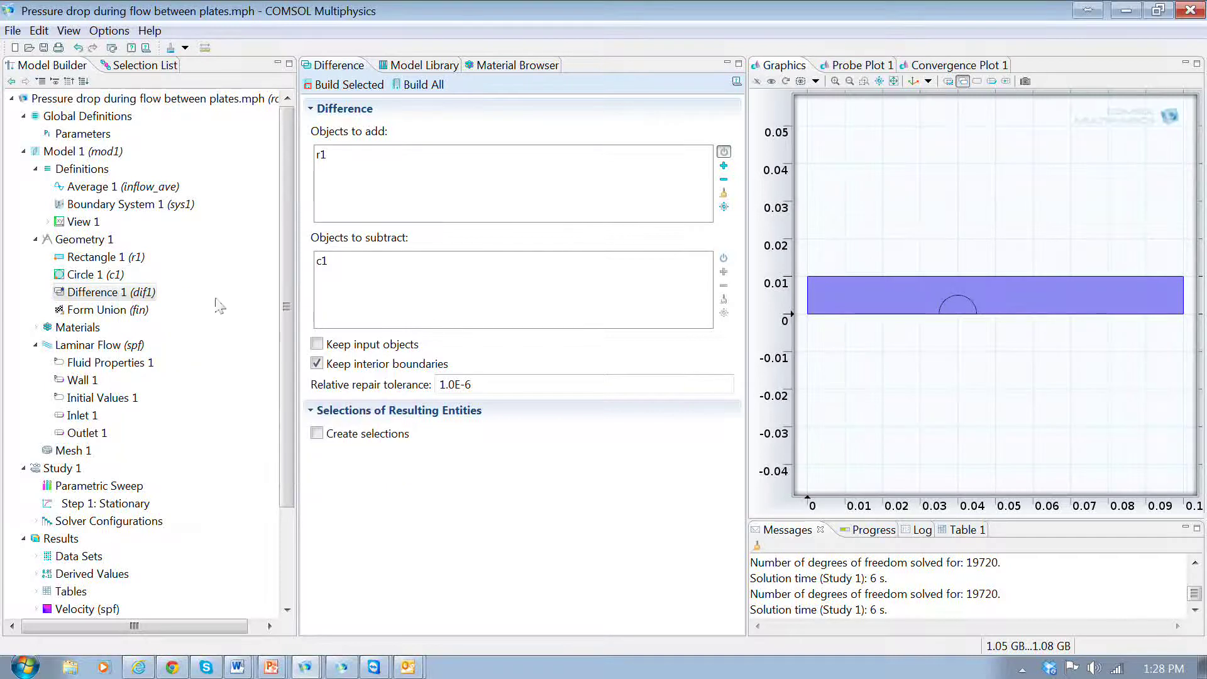
pyautogui.click(94, 274)
pyautogui.click(104, 291)
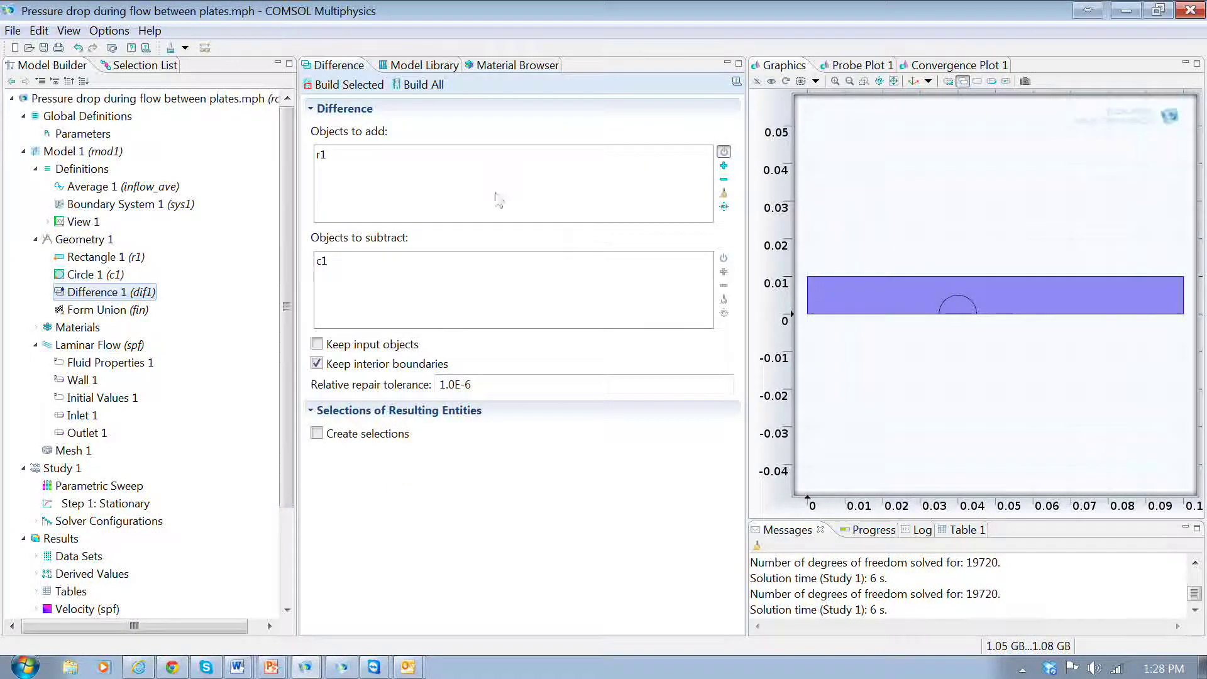
# Clear r1 and c1 from Difference 1's objects to add and subtract.
pyautogui.click(328, 157)
pyautogui.click(344, 200)
pyautogui.click(346, 264)
pyautogui.click(359, 284)
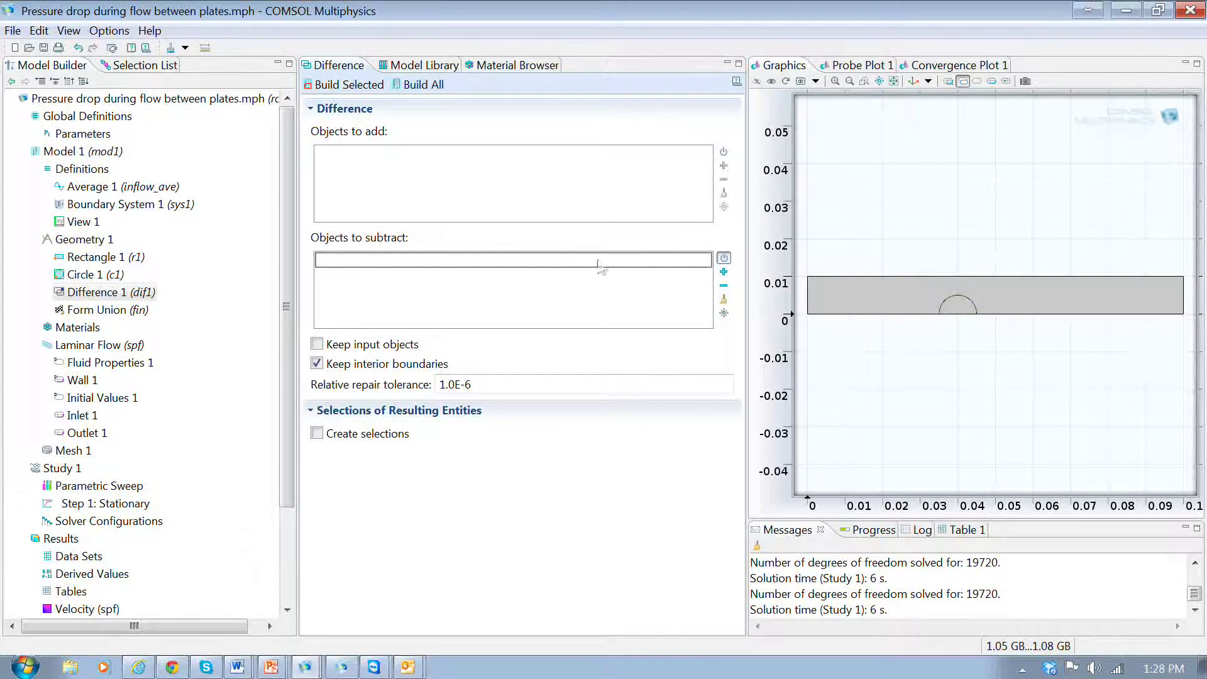
pyautogui.click(138, 301)
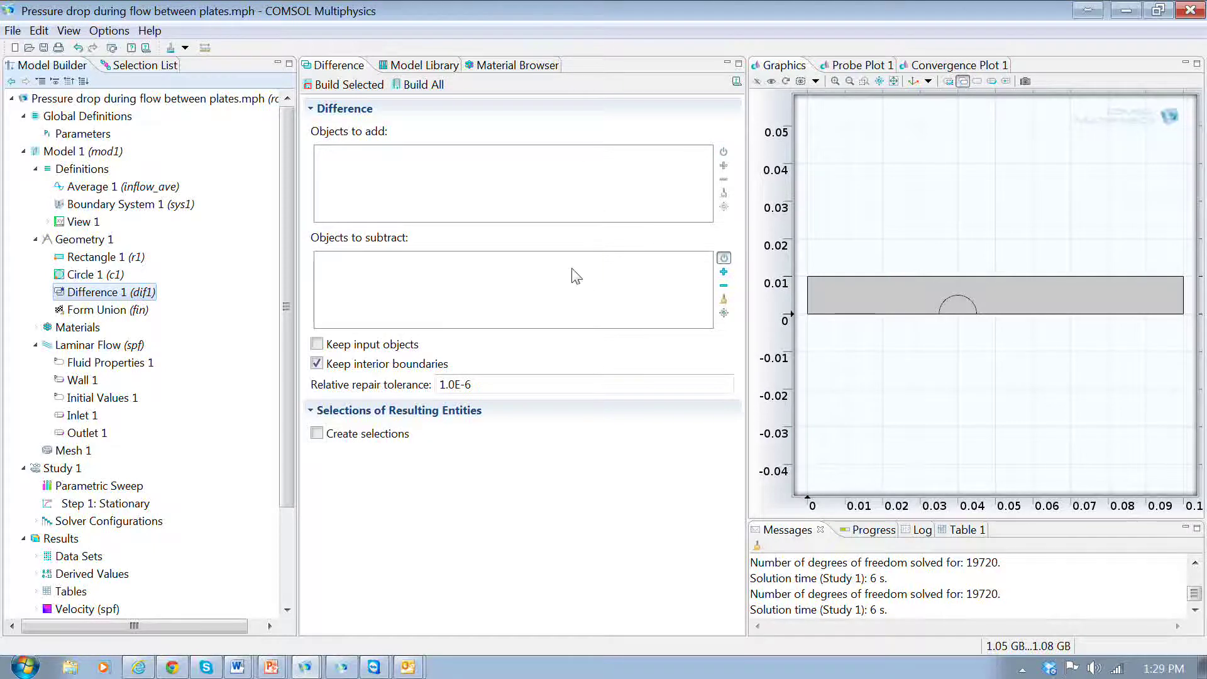
# Set rectangle r1 as the object to add and semicircle c1 to subtract, then build all.
pyautogui.click(856, 290)
pyautogui.click(626, 184)
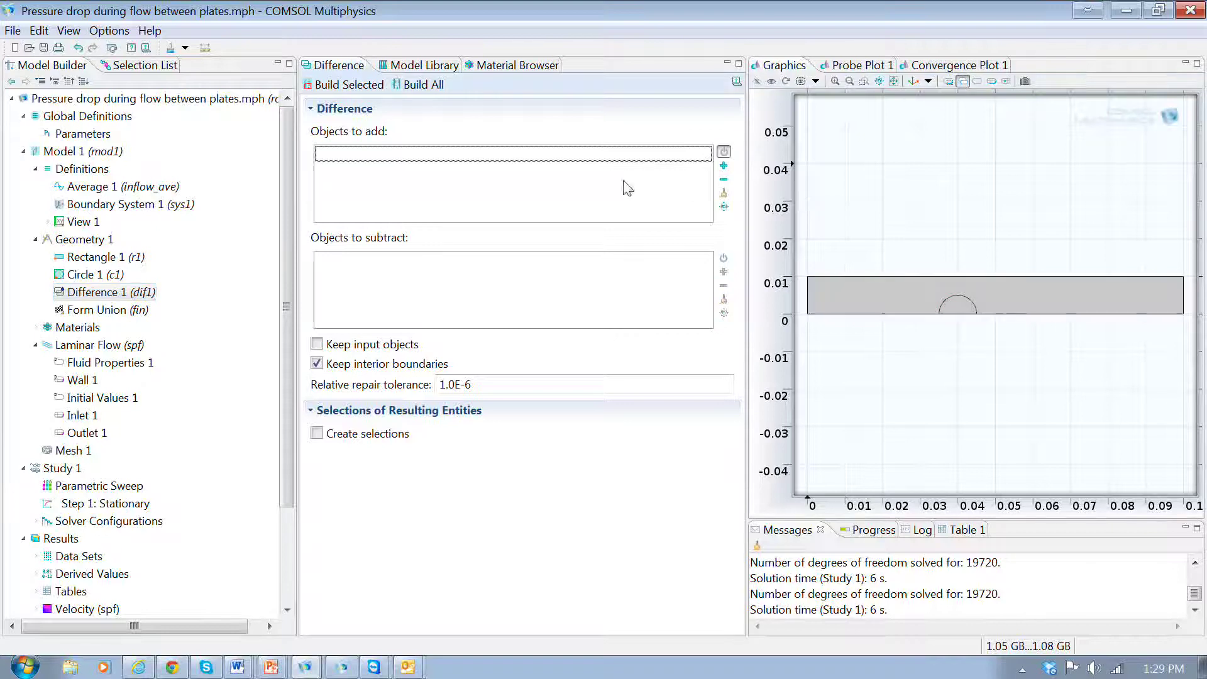
pyautogui.click(854, 285)
pyautogui.click(723, 166)
pyautogui.click(572, 306)
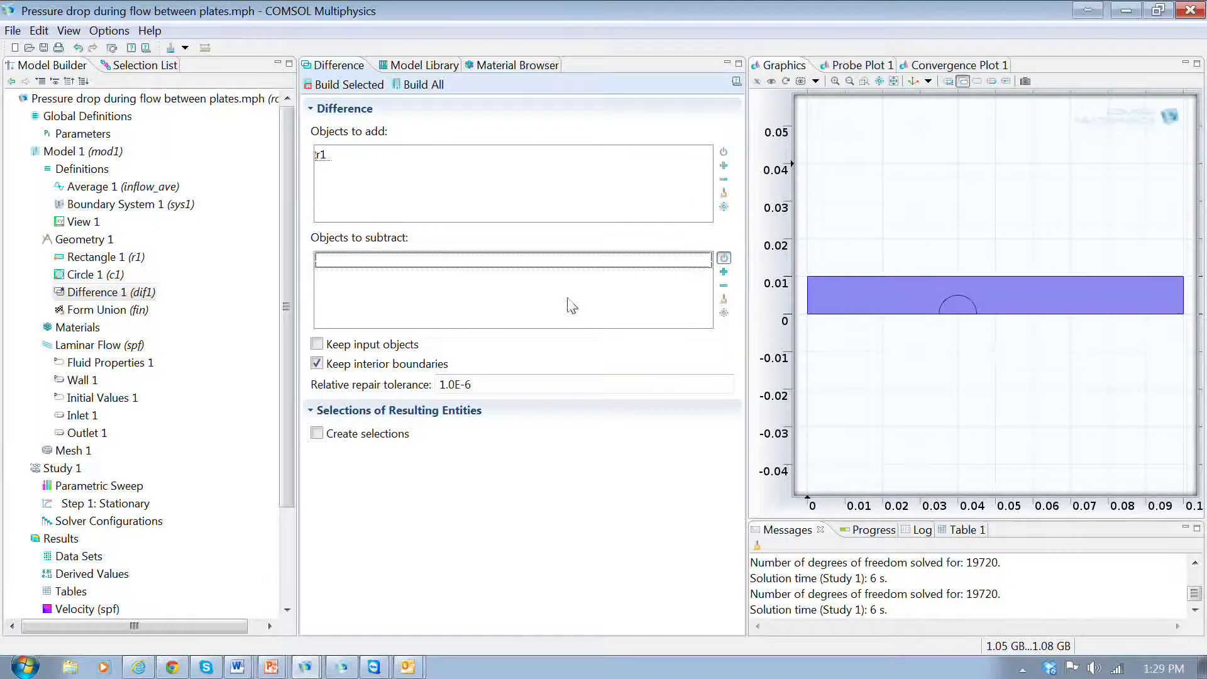
pyautogui.click(965, 312)
pyautogui.click(964, 312)
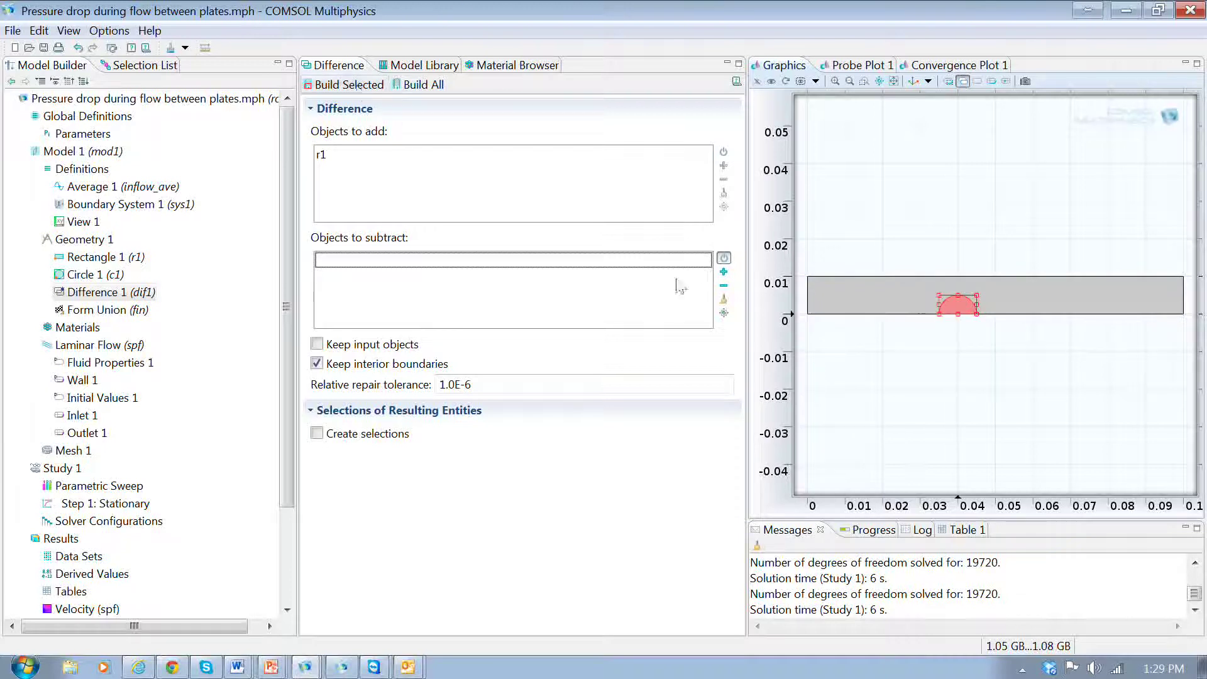
pyautogui.click(724, 271)
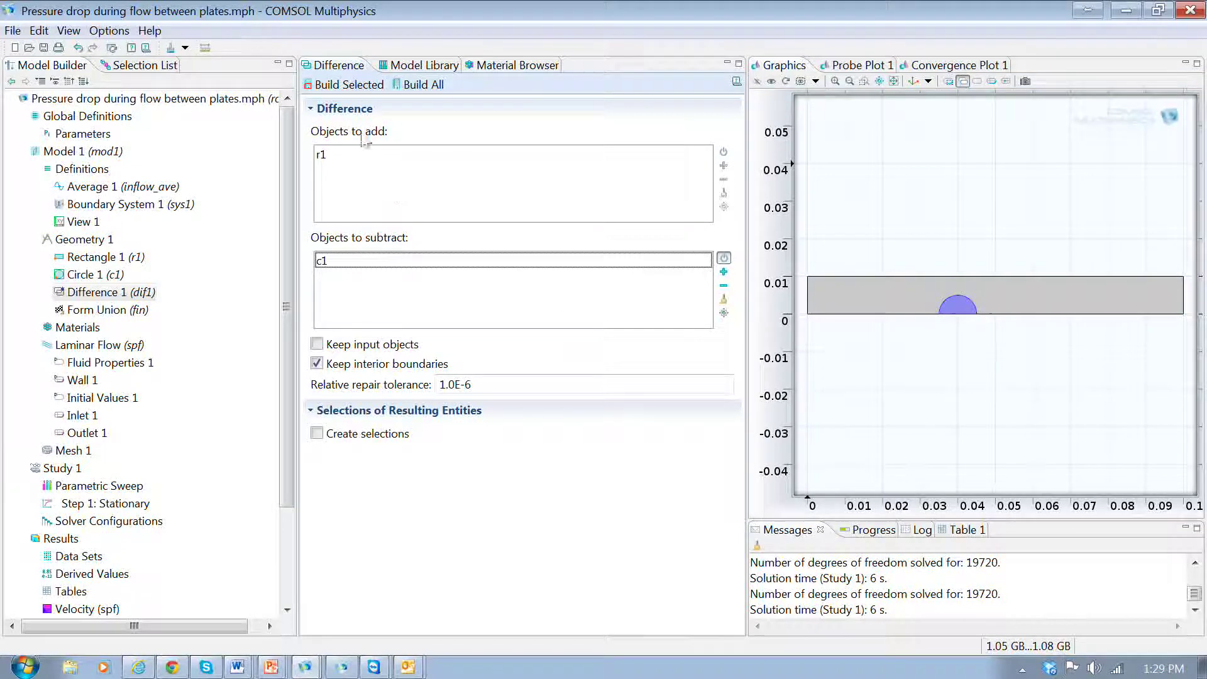
pyautogui.click(424, 85)
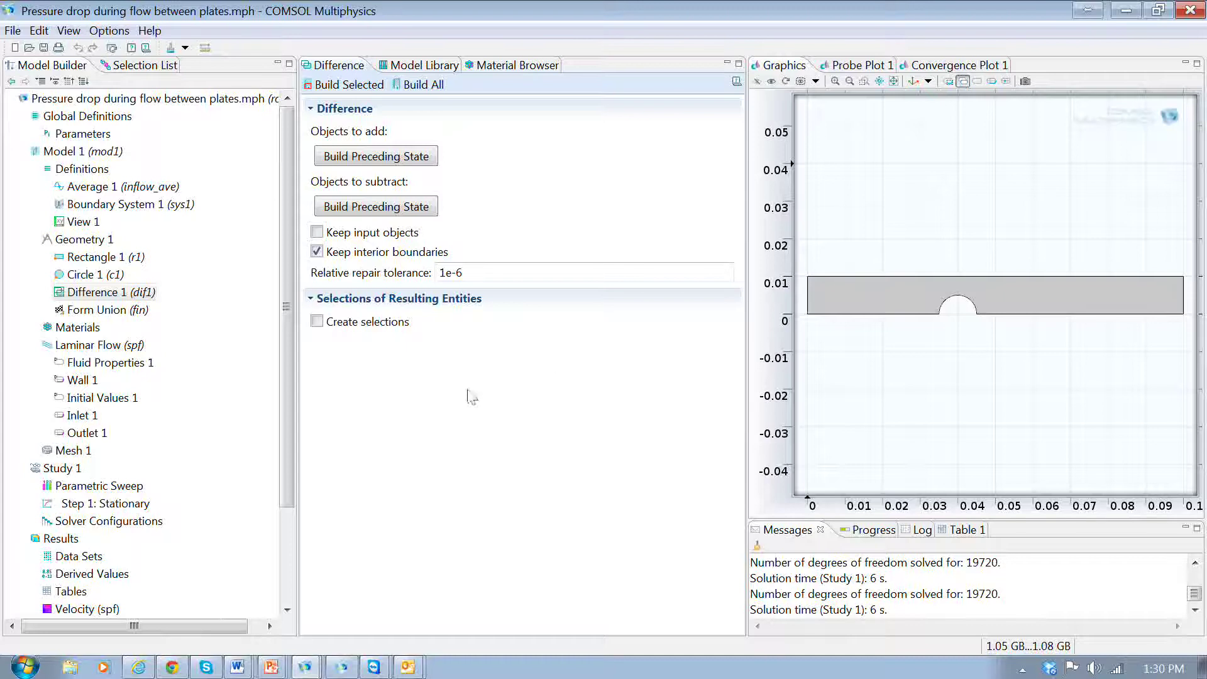
pyautogui.moveTo(283, 427); pyautogui.dragTo(281, 528)
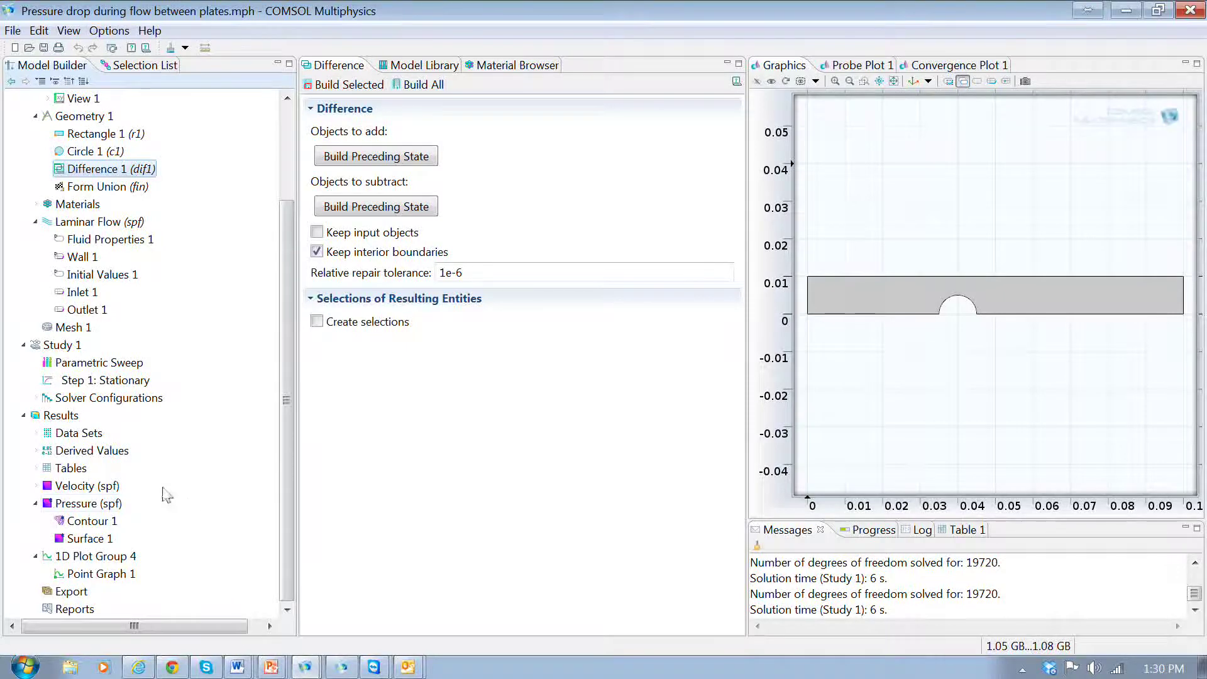
# Review Inlet 1 and Outlet 1, then show the inflow_ave average operator over boundary 1.
pyautogui.click(81, 291)
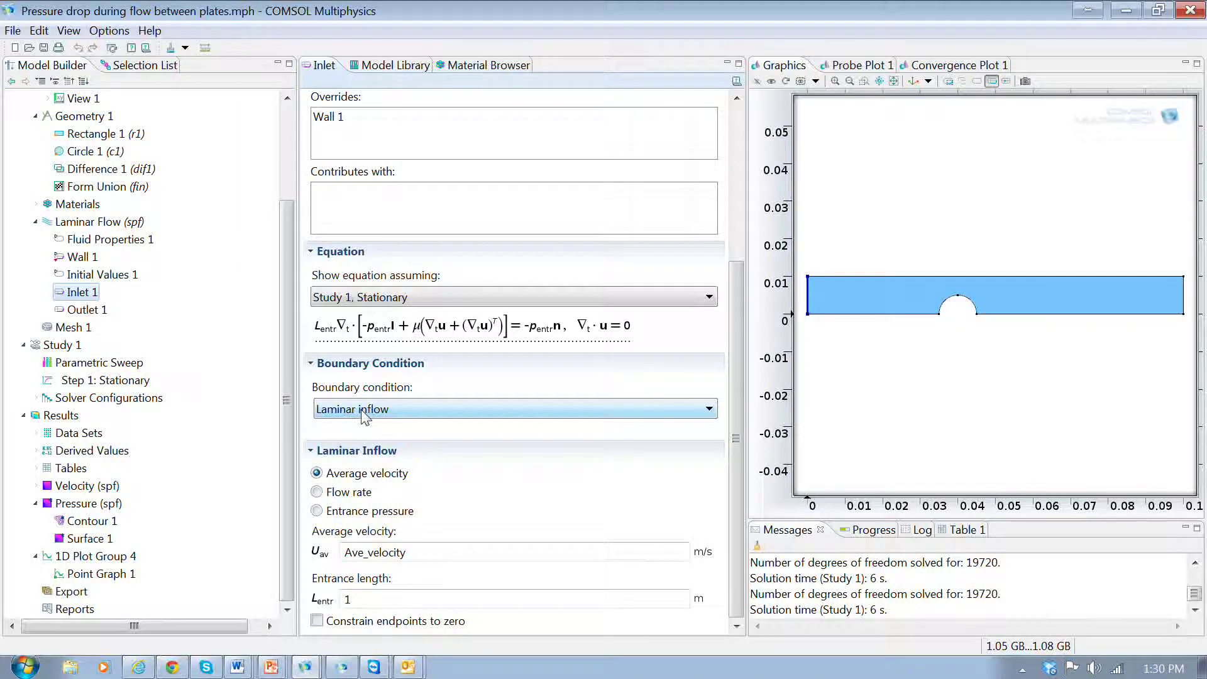
pyautogui.click(88, 310)
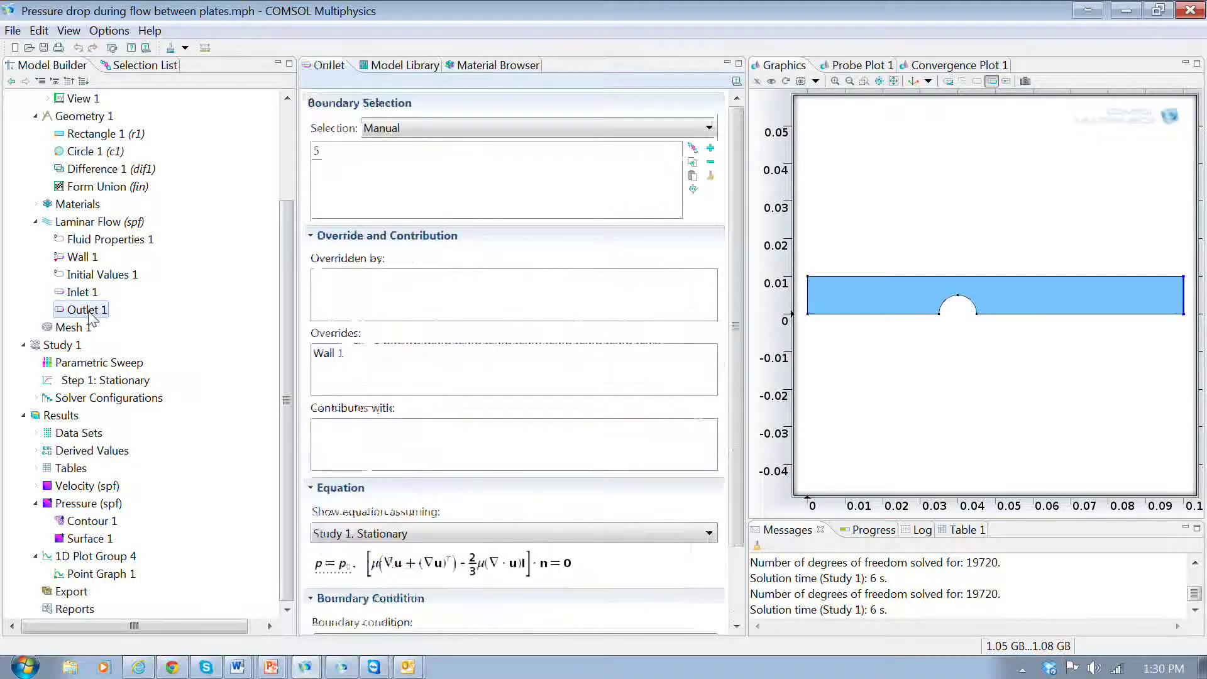
pyautogui.scroll(-2, 743, 530)
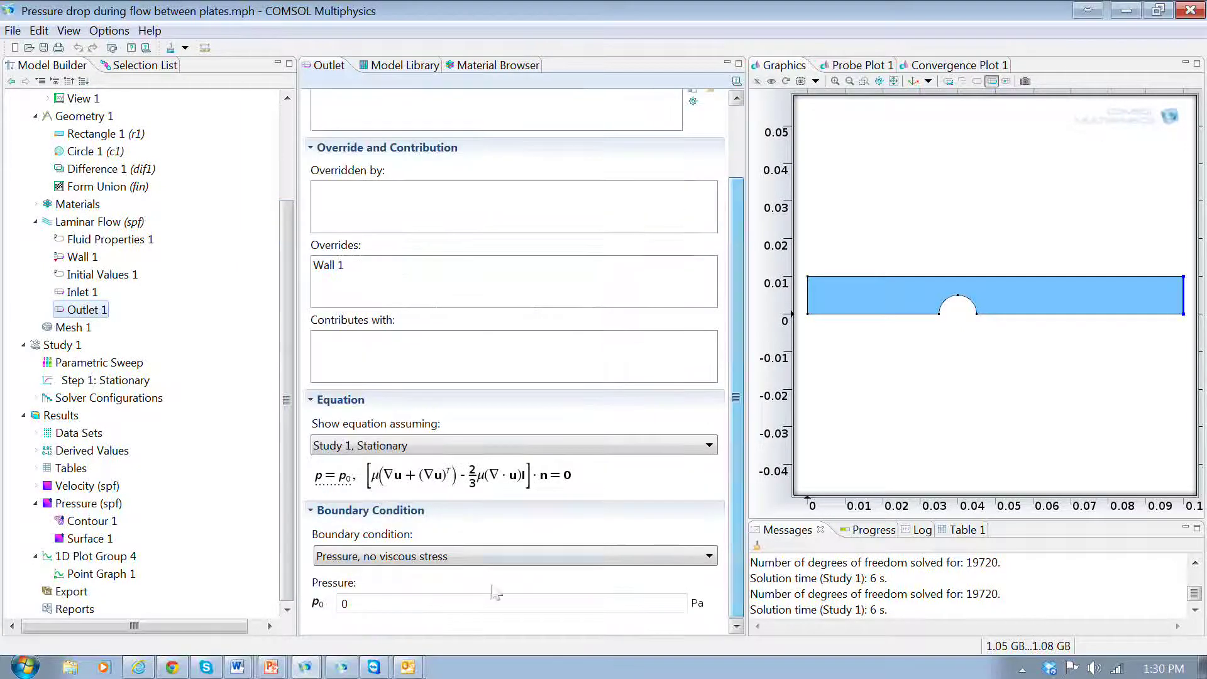
pyautogui.scroll(3, 290, 509)
pyautogui.click(116, 190)
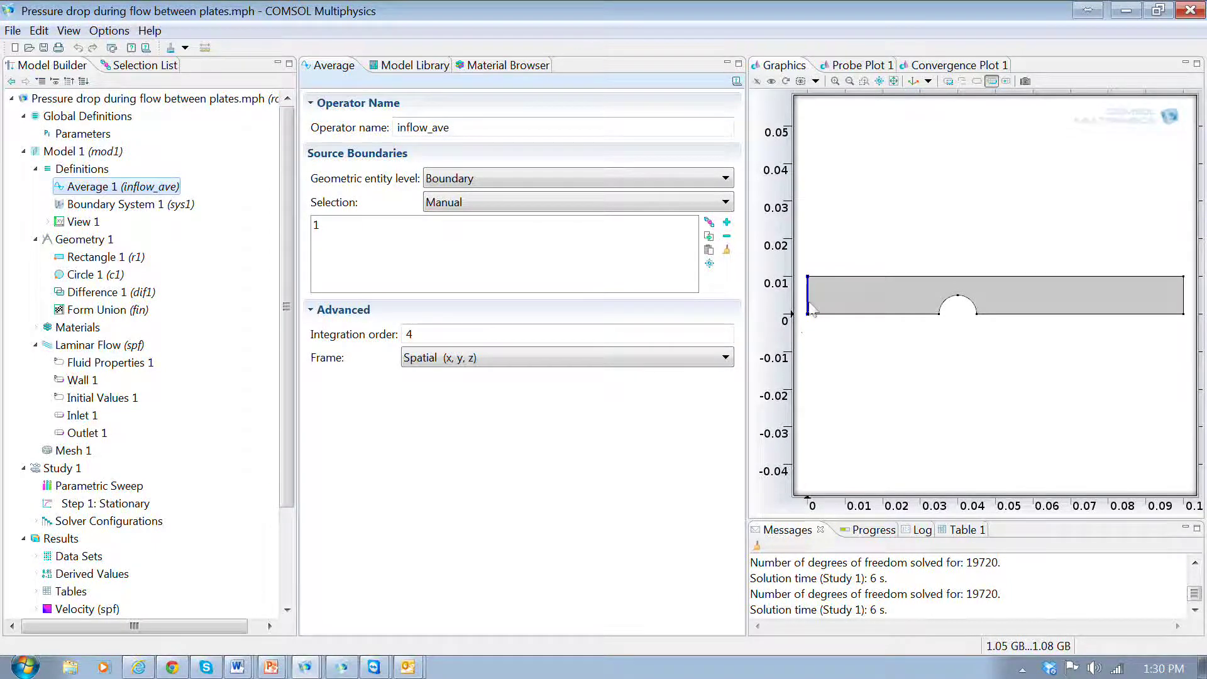
# Show Study 1's Parametric Sweep of Ave_velocity over 0.001, 0.0025, 0.005, 0.0075, 0.01, 0.02….
pyautogui.moveTo(286, 327); pyautogui.dragTo(303, 481)
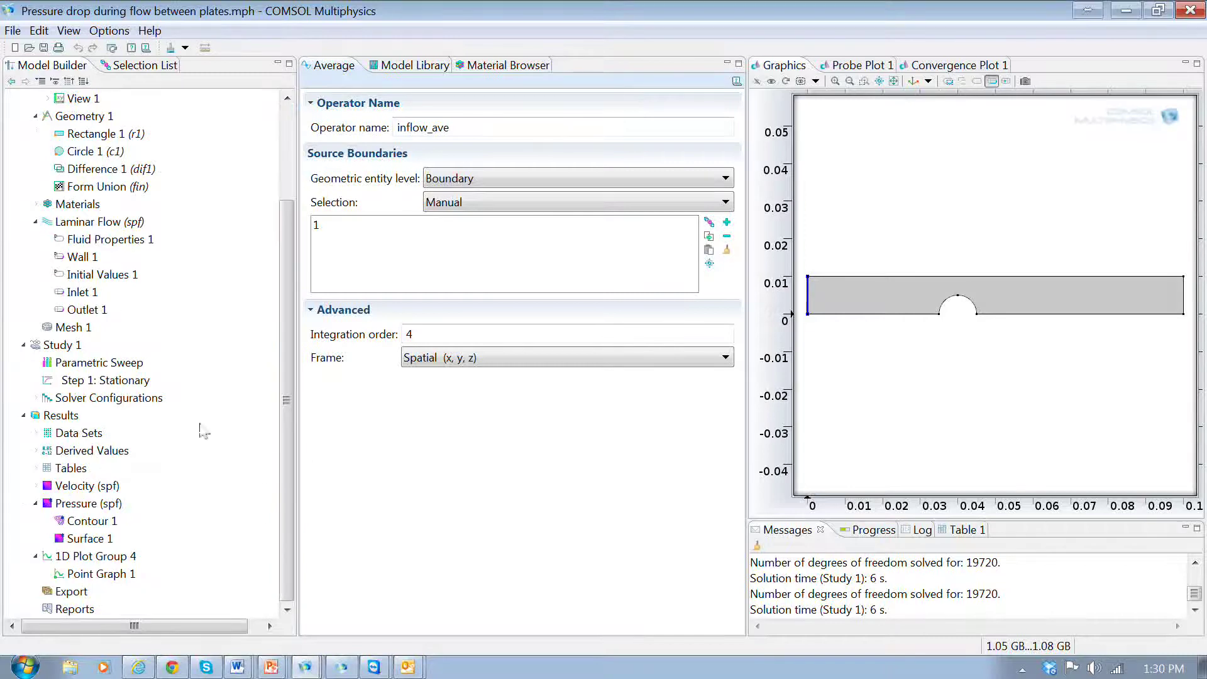
pyautogui.click(69, 364)
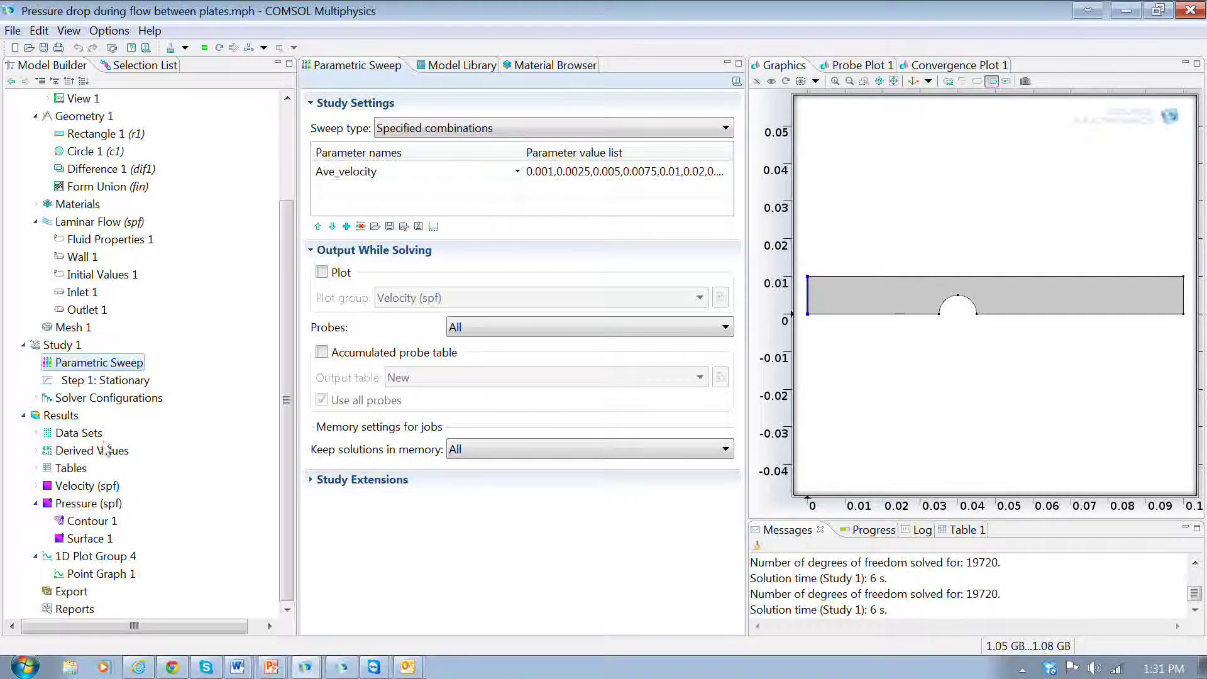
# Compute Study 1 to produce the shear-rate plot of the notched channel at Ave_velocity 0.0075.
pyautogui.click(67, 419)
pyautogui.click(62, 345)
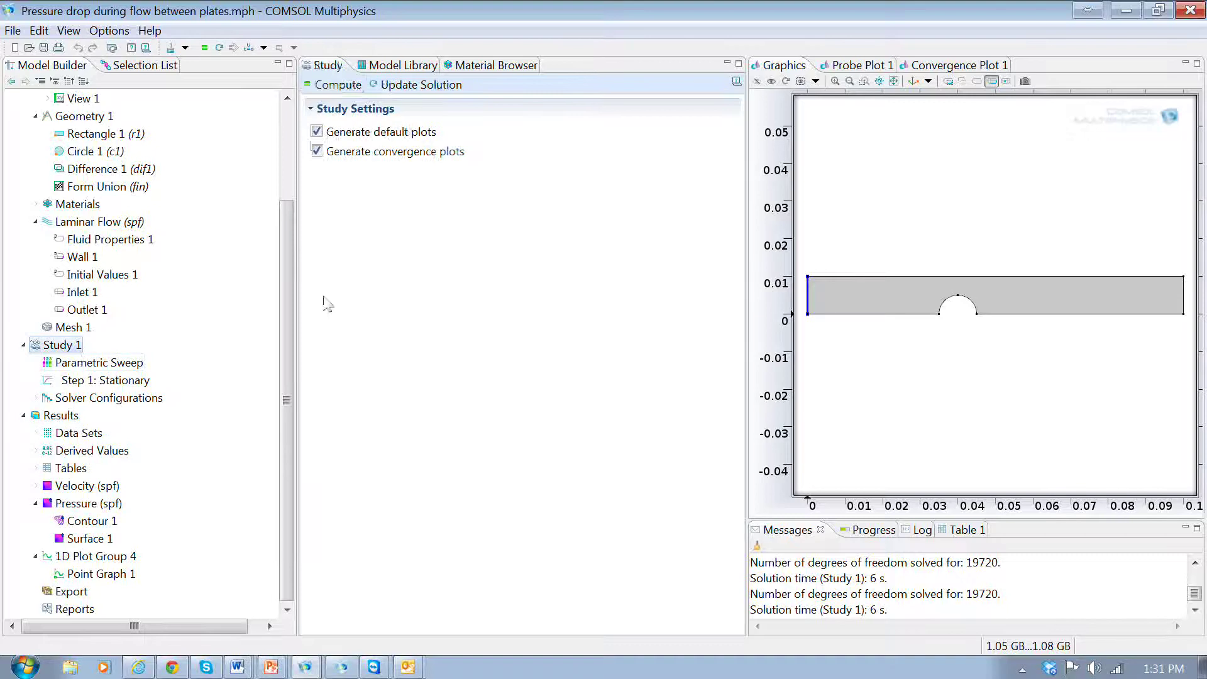
pyautogui.click(318, 87)
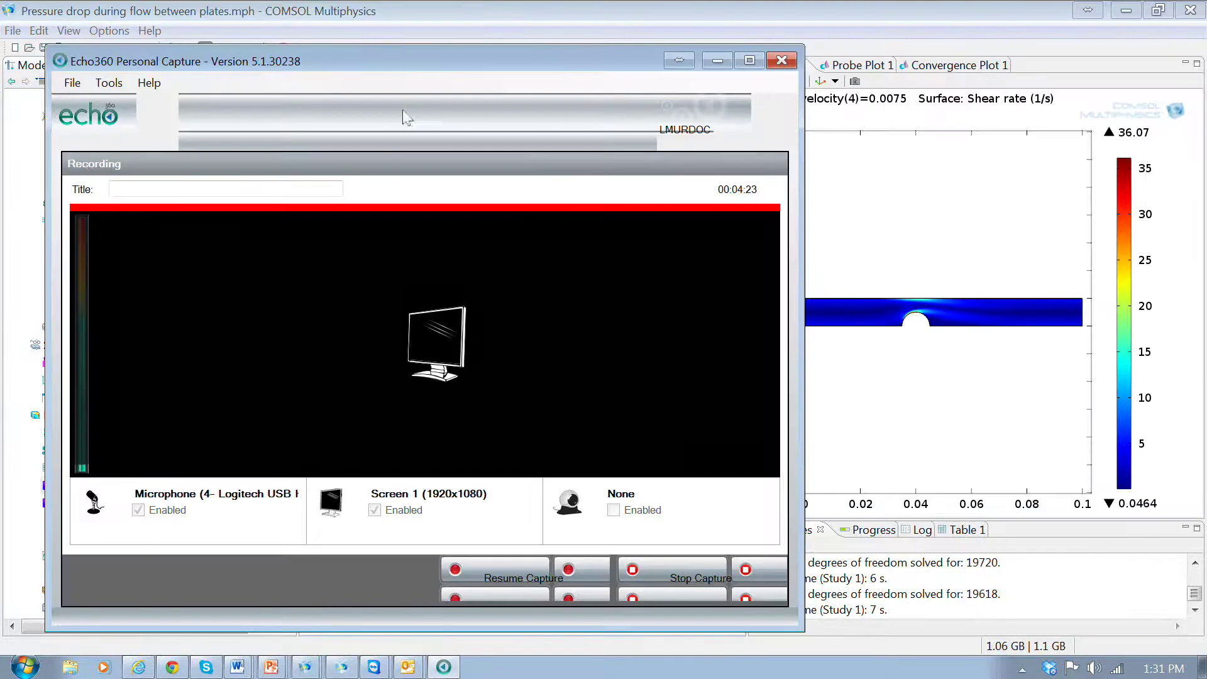
pyautogui.click(506, 575)
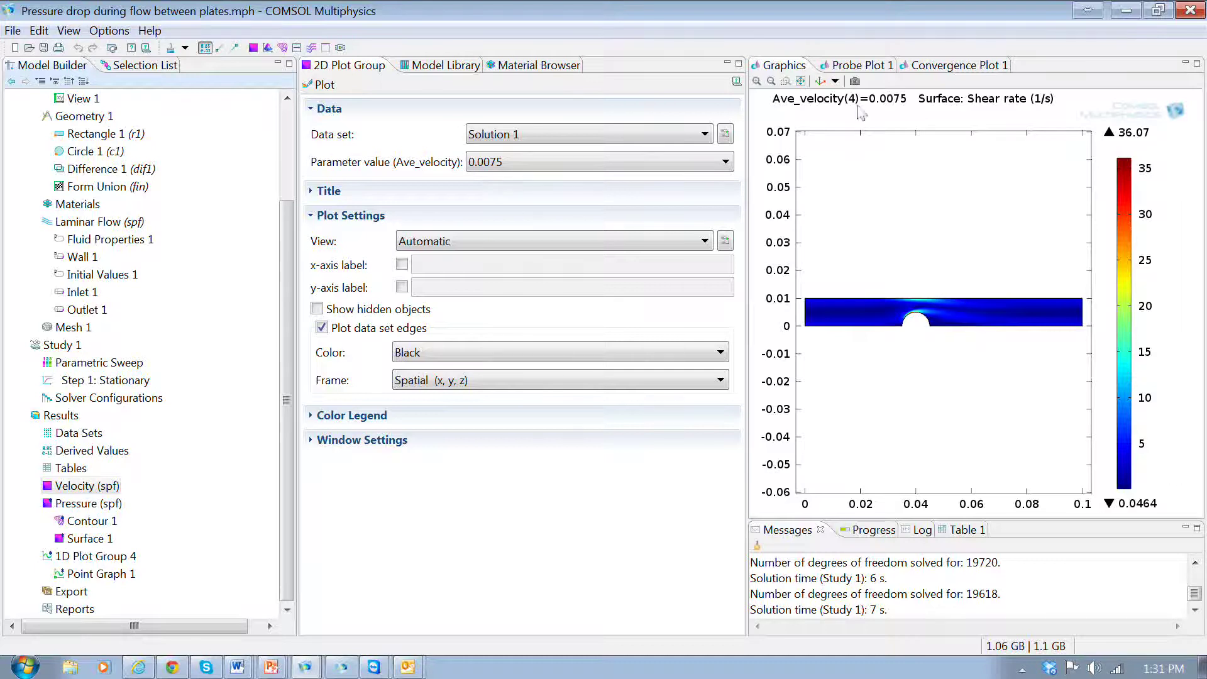
# Zoom the plot in on the bump and open Velocity (spf) > Surface 1 settings.
pyautogui.click(785, 81)
pyautogui.moveTo(895, 256); pyautogui.dragTo(979, 363)
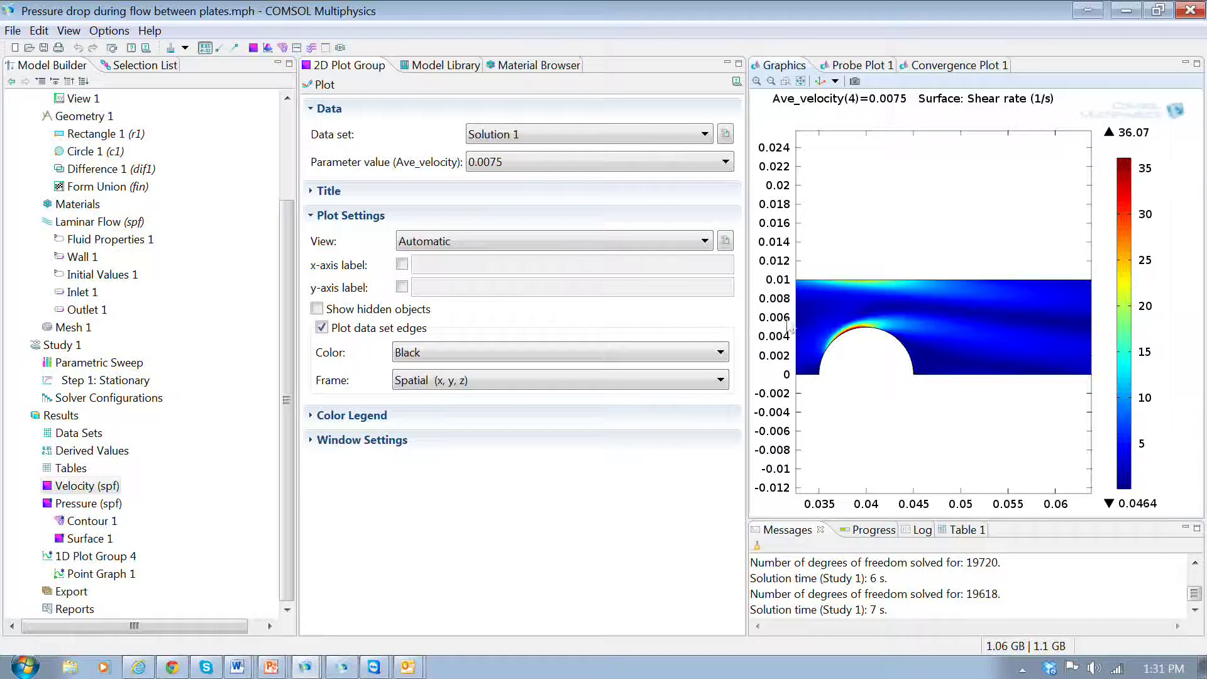
pyautogui.click(36, 485)
pyautogui.click(85, 503)
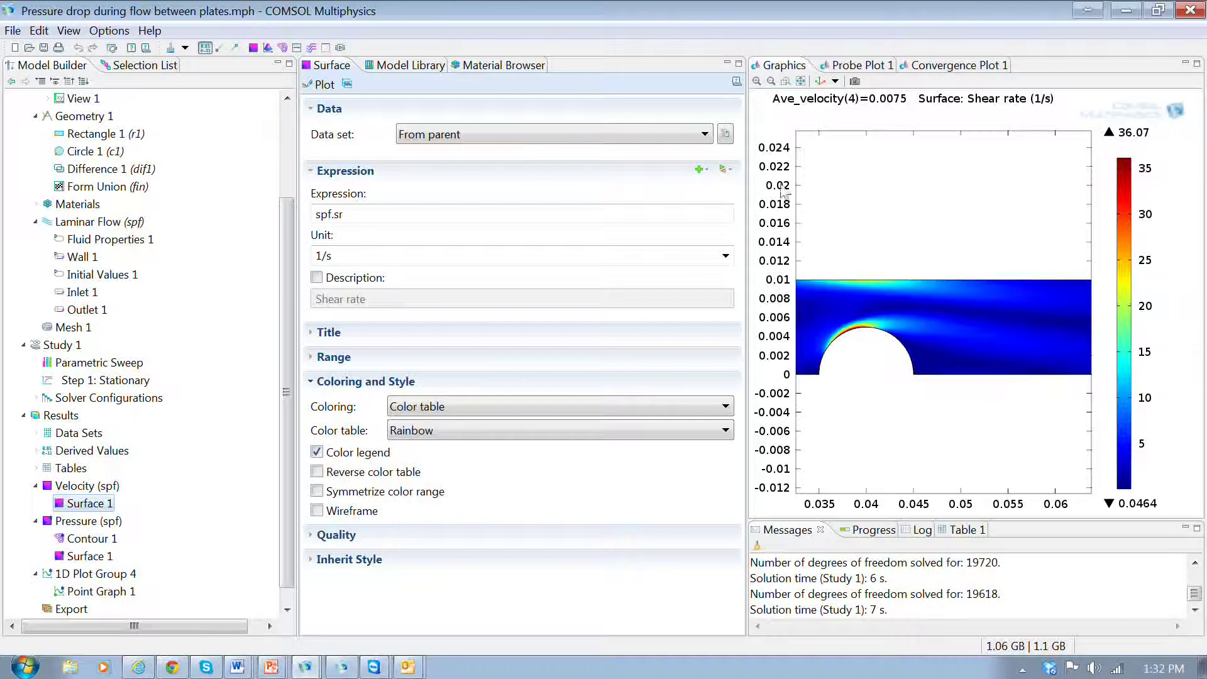
# Switch Surface 1 to velocity magnitude spf.U, replot, and zoom out to the full channel.
pyautogui.click(729, 170)
pyautogui.moveTo(766, 227)
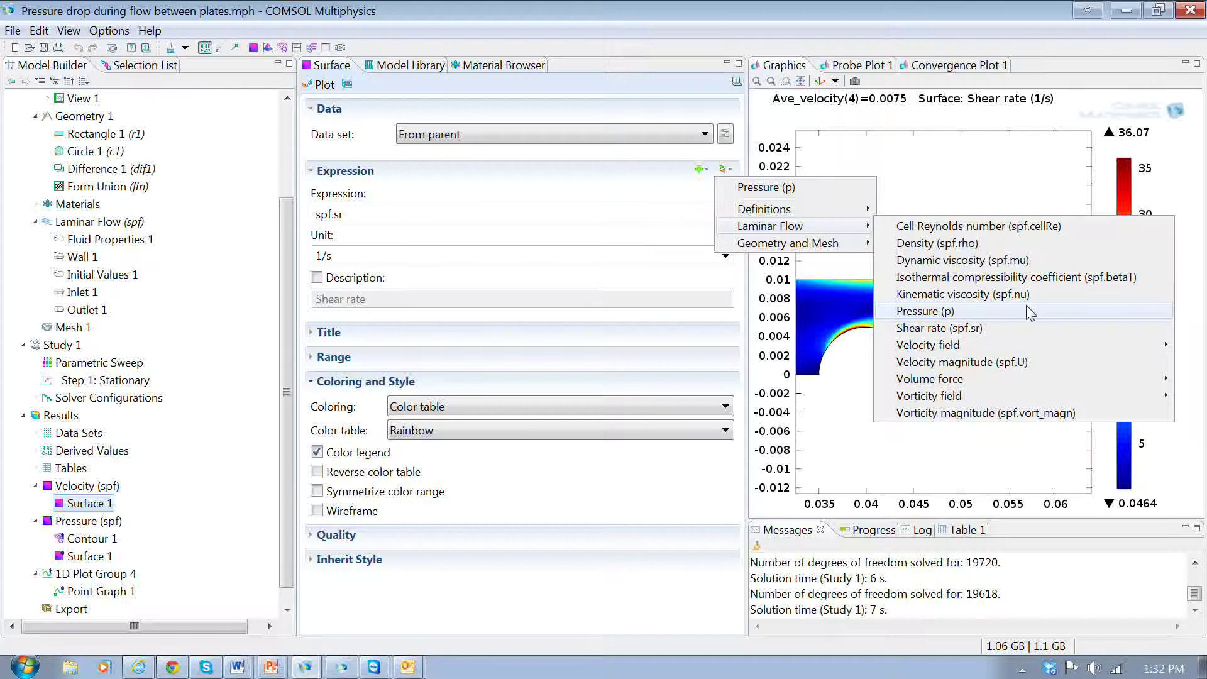
pyautogui.click(1024, 362)
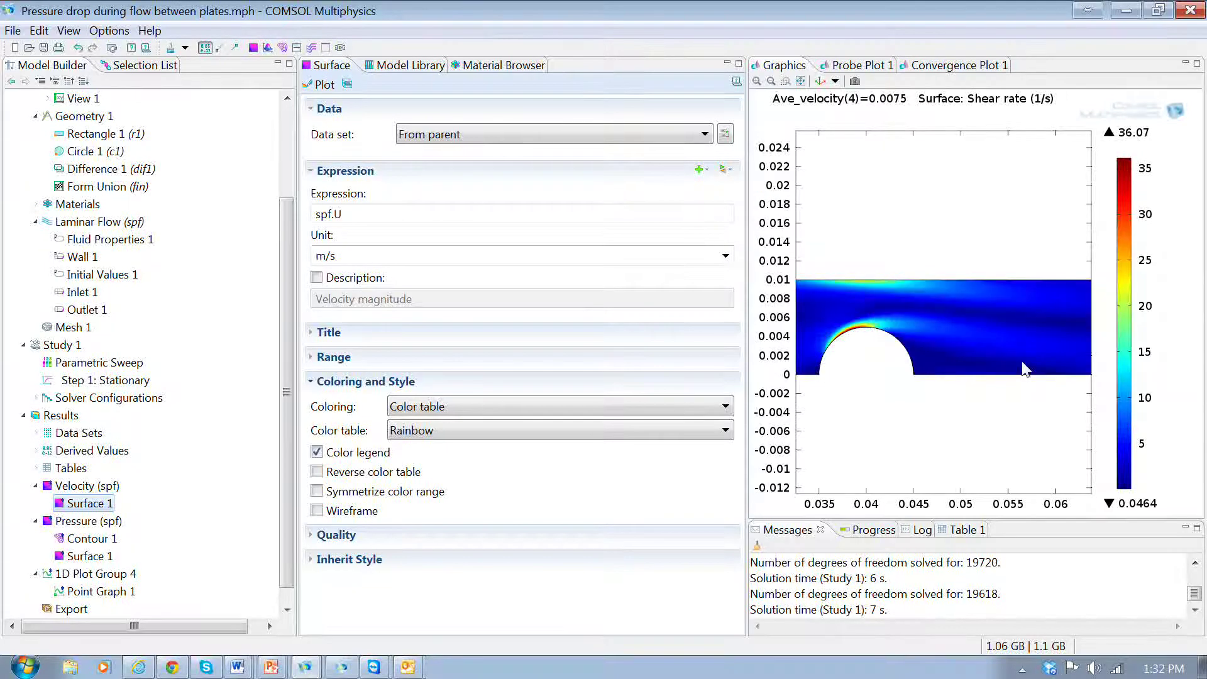
pyautogui.click(324, 85)
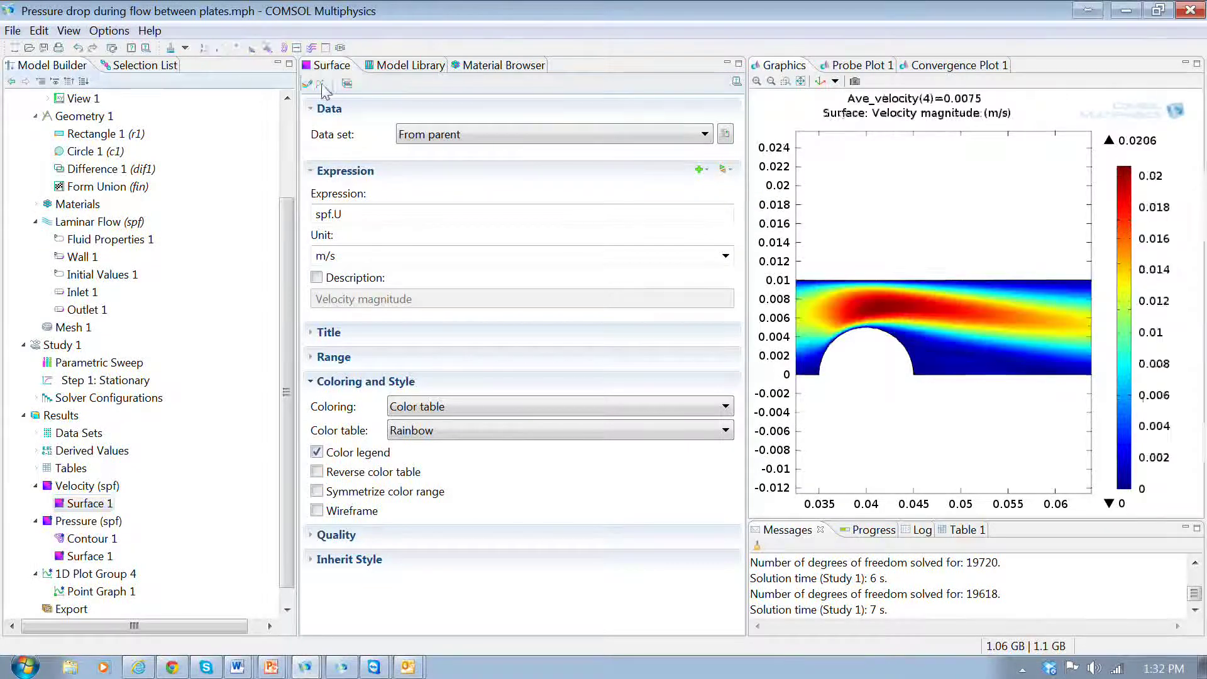
pyautogui.click(770, 81)
pyautogui.click(770, 82)
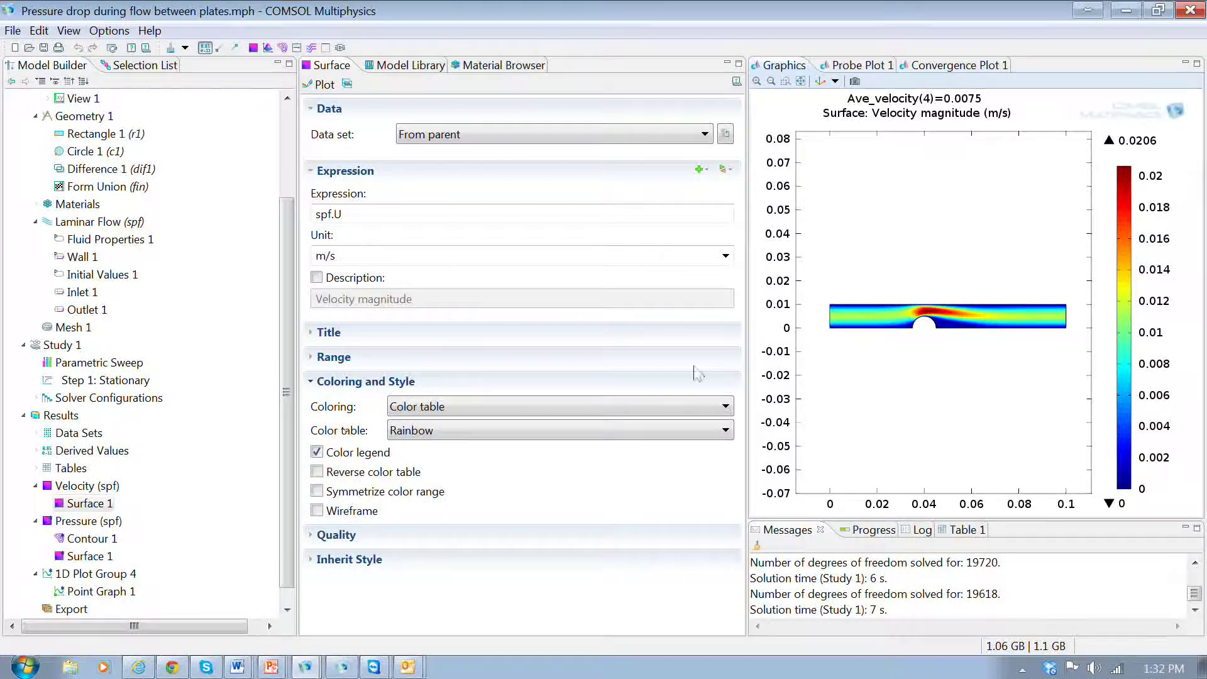
pyautogui.scroll(-1, 287, 514)
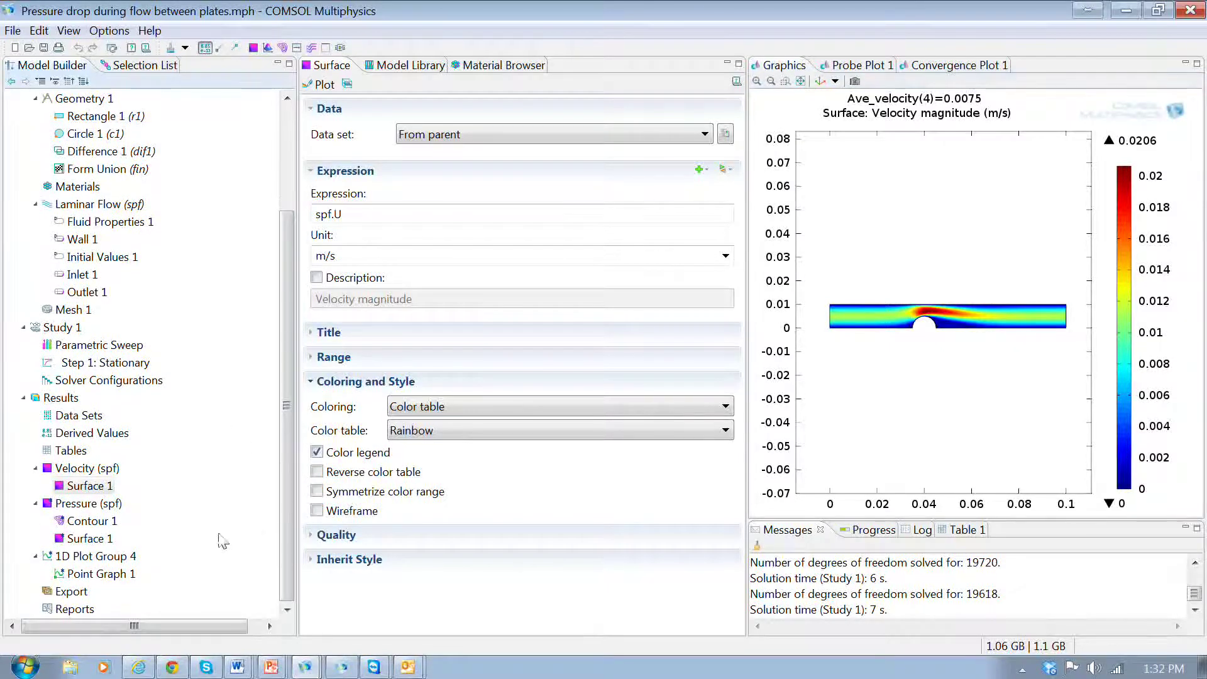
# Select 1D Plot Group 4 to show average pressure gradient versus Ave_velocity.
pyautogui.click(94, 556)
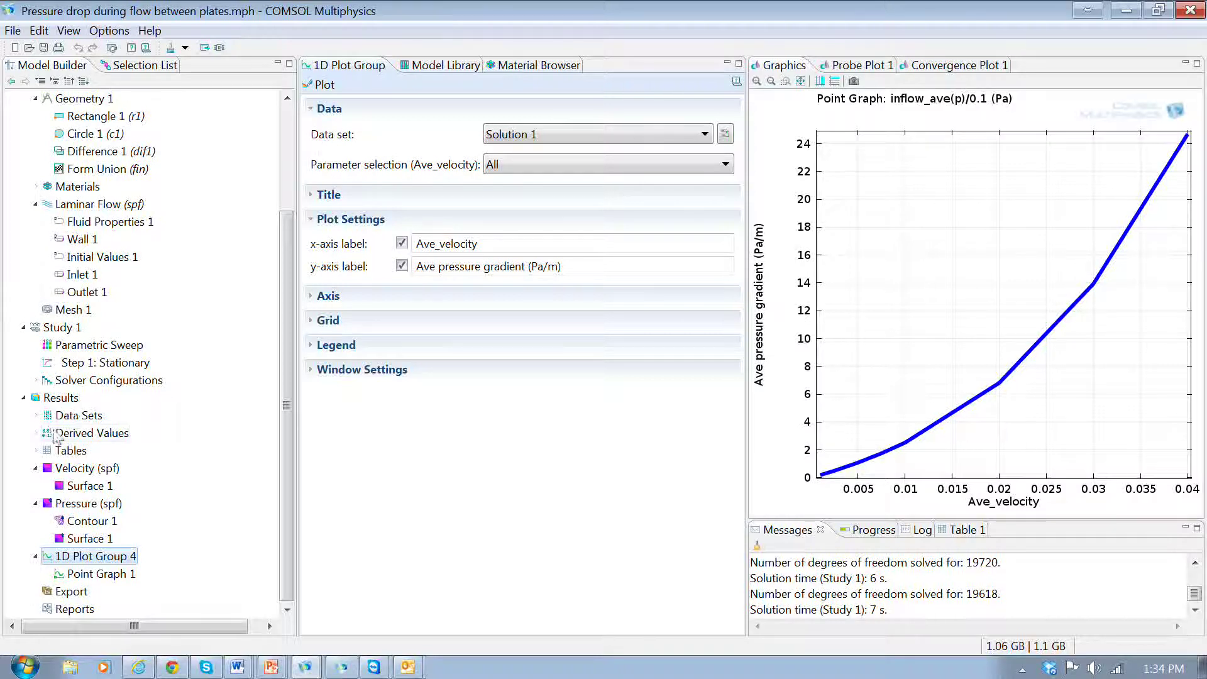
# Show the Velocity (spf) plot zoomed in around the bump, then collapse the Velocity node.
pyautogui.click(80, 469)
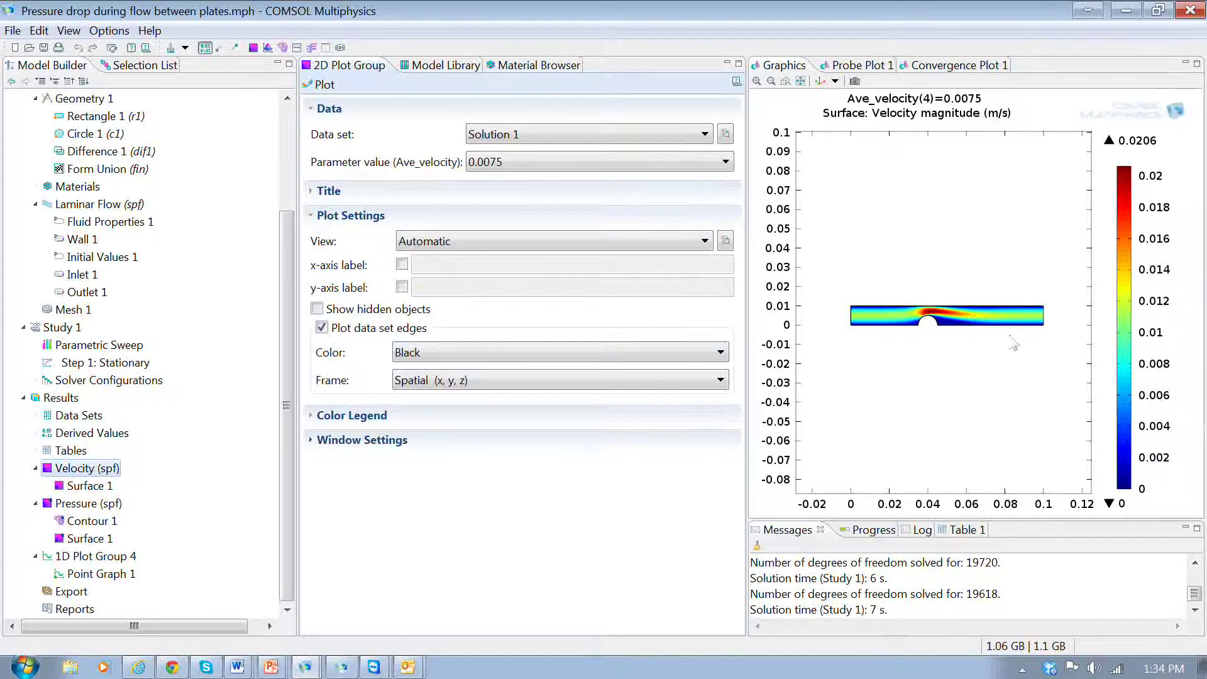
pyautogui.click(785, 81)
pyautogui.moveTo(989, 345); pyautogui.dragTo(1004, 363)
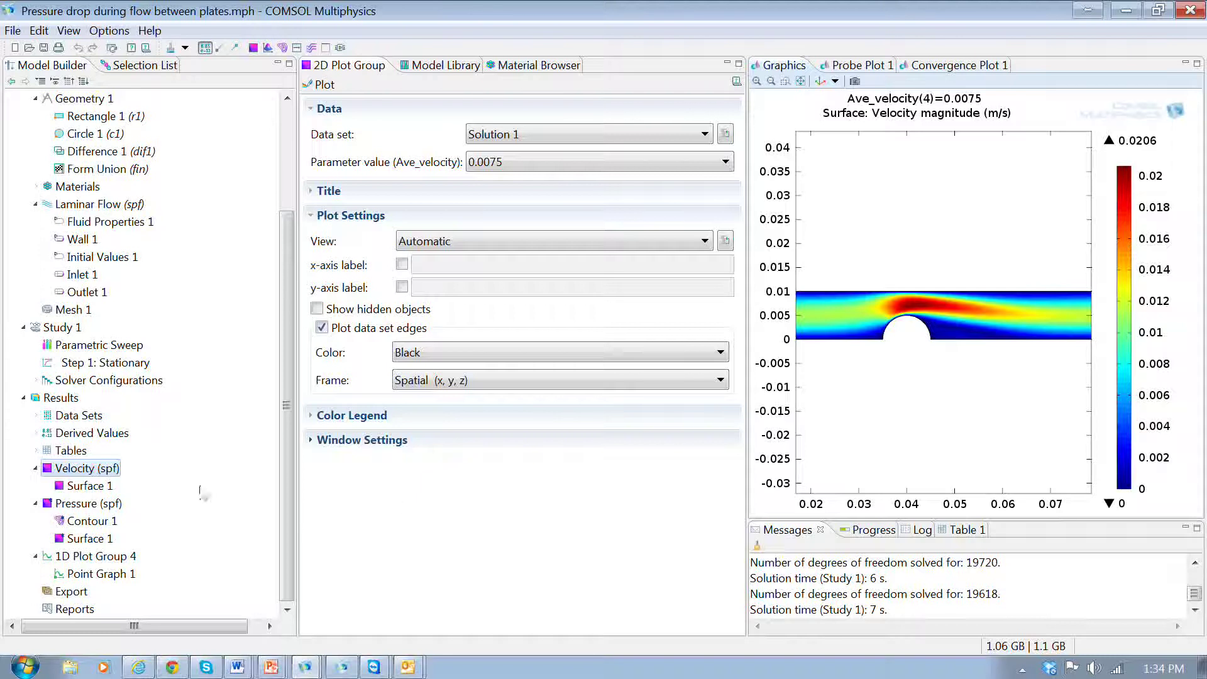
pyautogui.click(35, 469)
# Add a white Streamline 1 to Velocity (spf), starting from inlet boundary 1.
pyautogui.rightClick(55, 485)
pyautogui.click(119, 243)
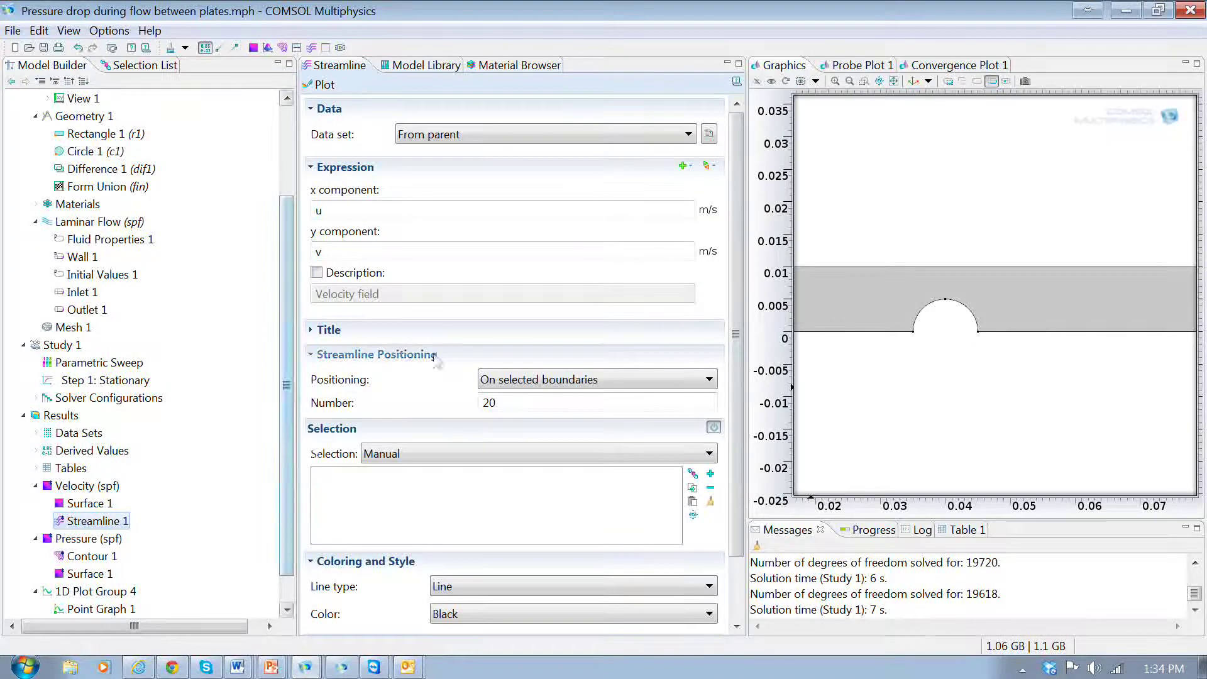
pyautogui.click(894, 83)
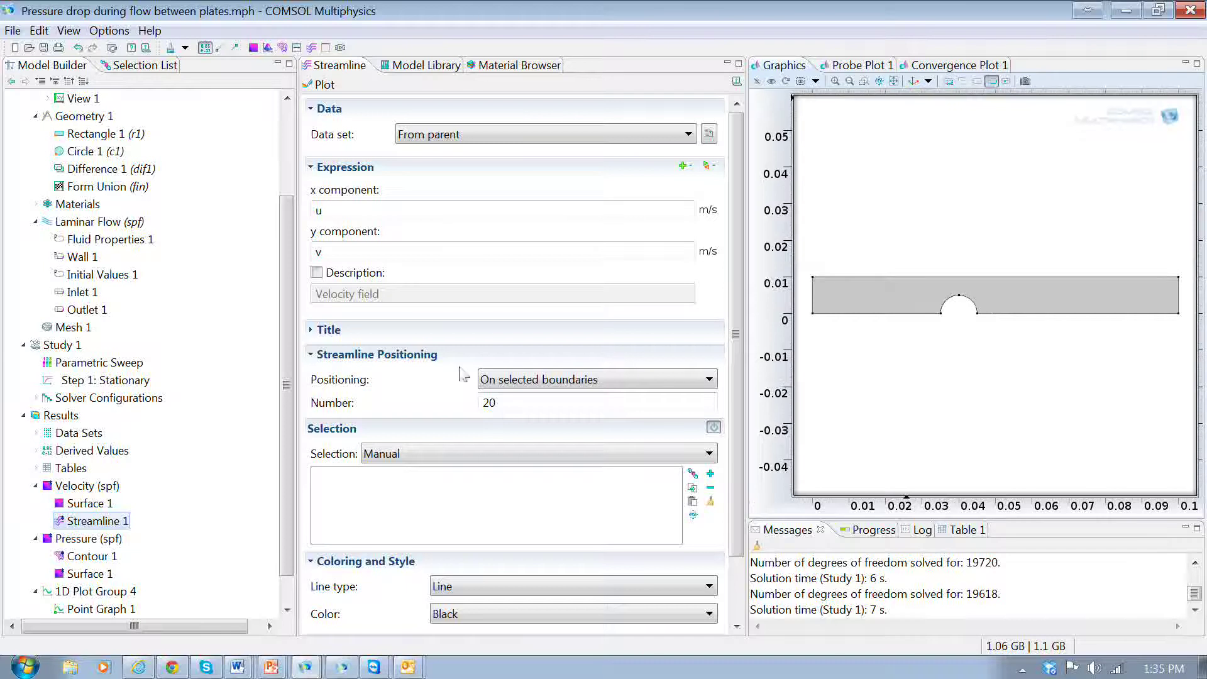
pyautogui.click(400, 509)
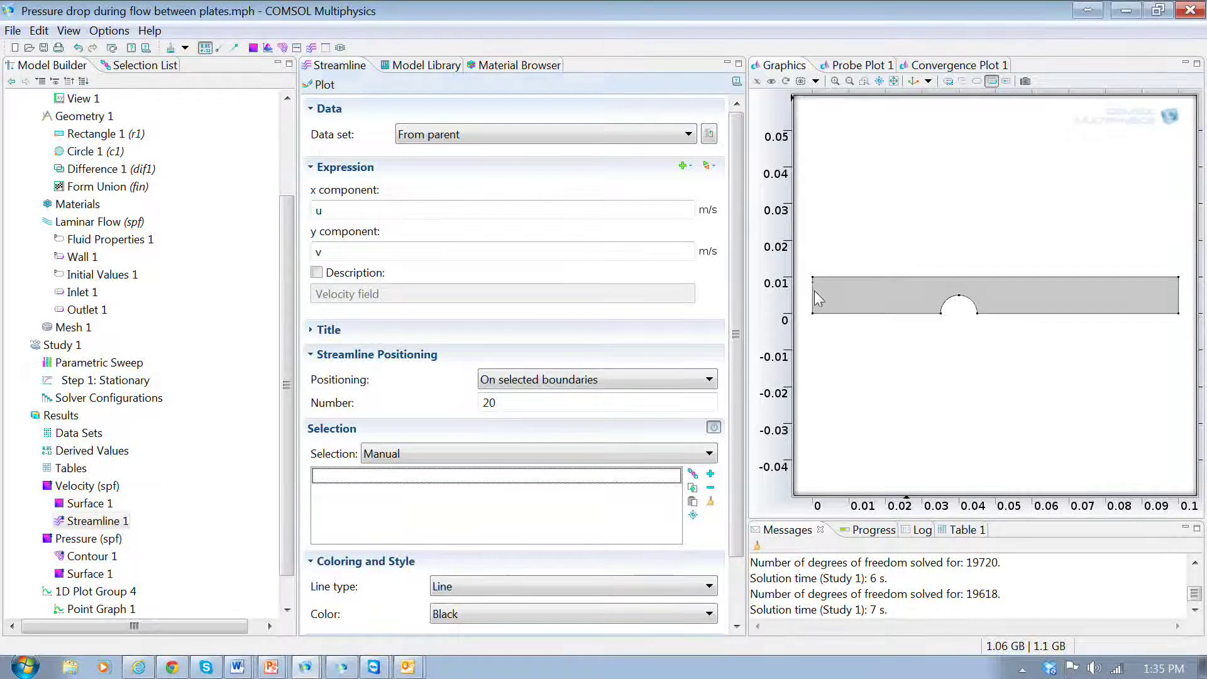
pyautogui.click(710, 474)
pyautogui.click(708, 614)
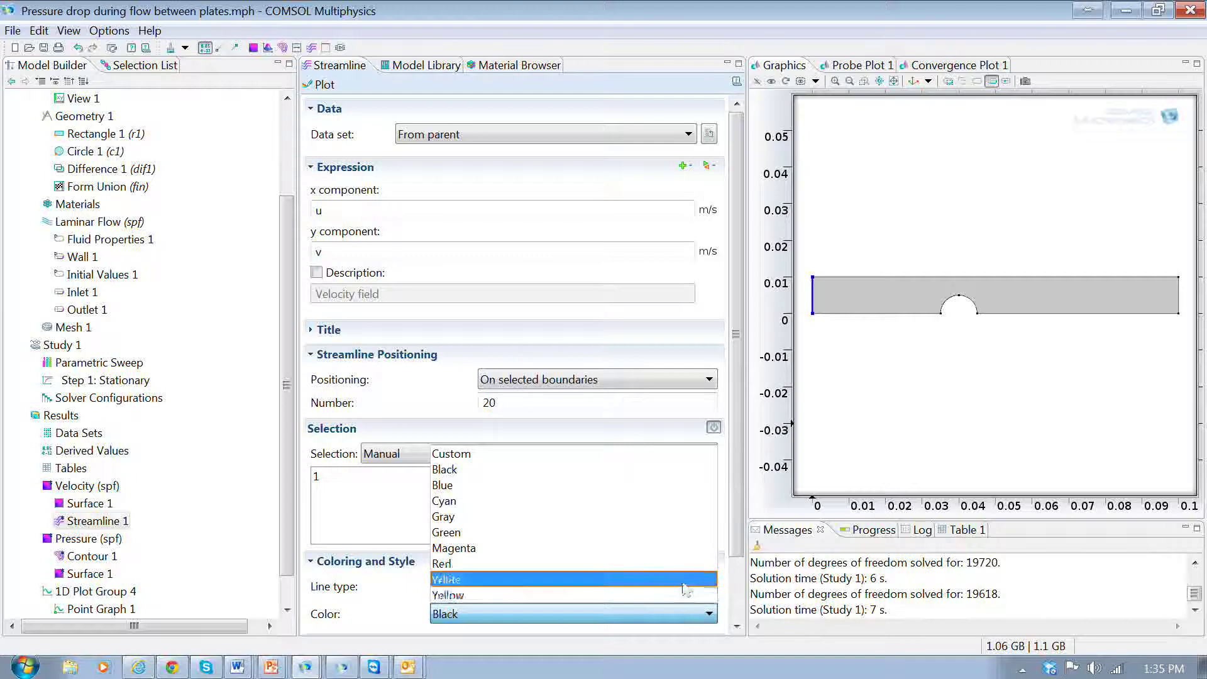
pyautogui.click(691, 579)
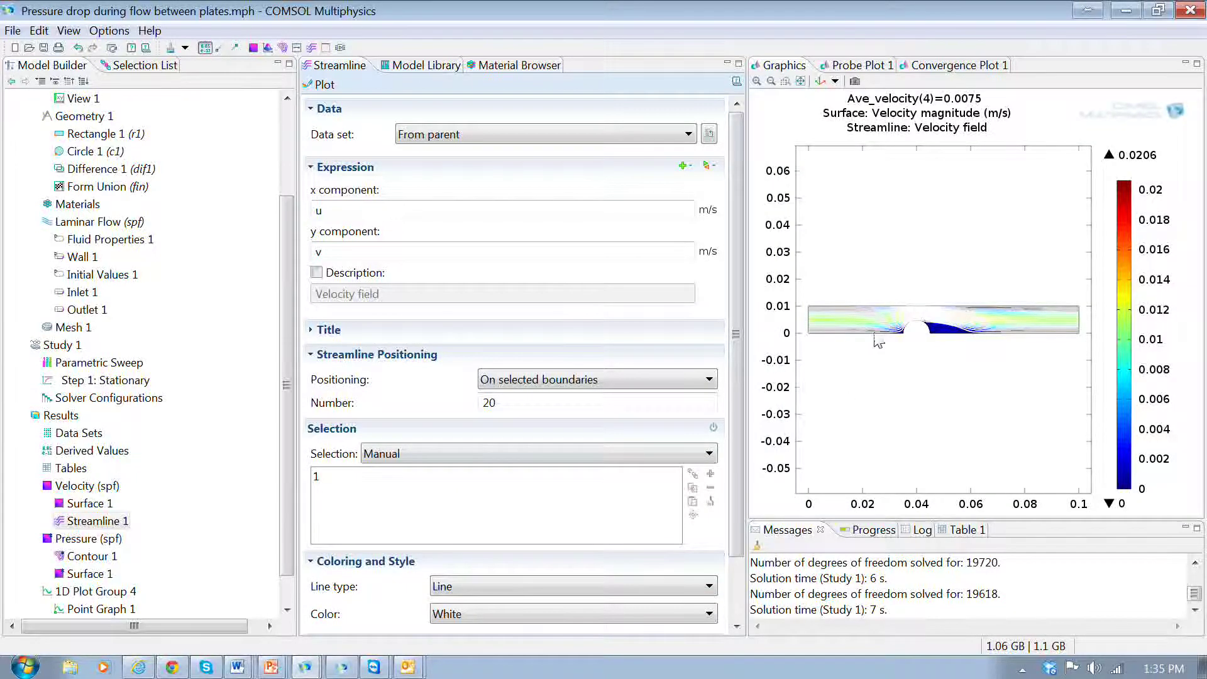
# Redraw Streamline 1 with 10 streamlines and zoom in on the flow around the bump.
pyautogui.moveTo(507, 407); pyautogui.dragTo(475, 404)
pyautogui.press('BackSpace')
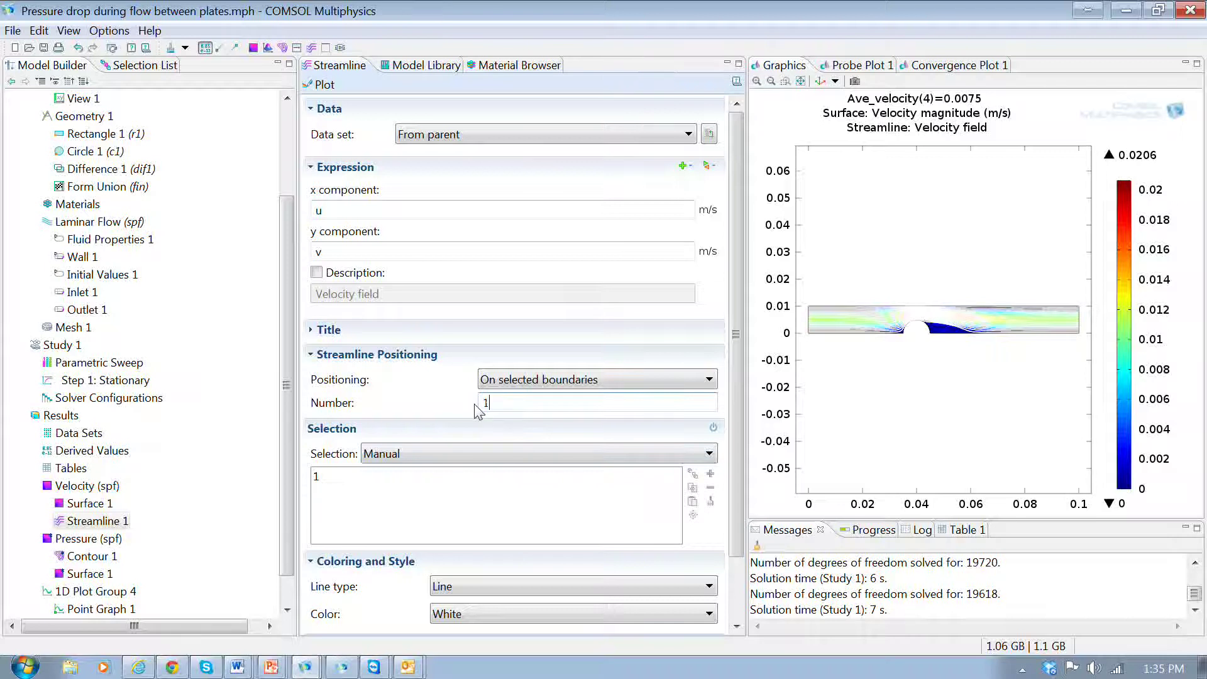
pyautogui.click(326, 86)
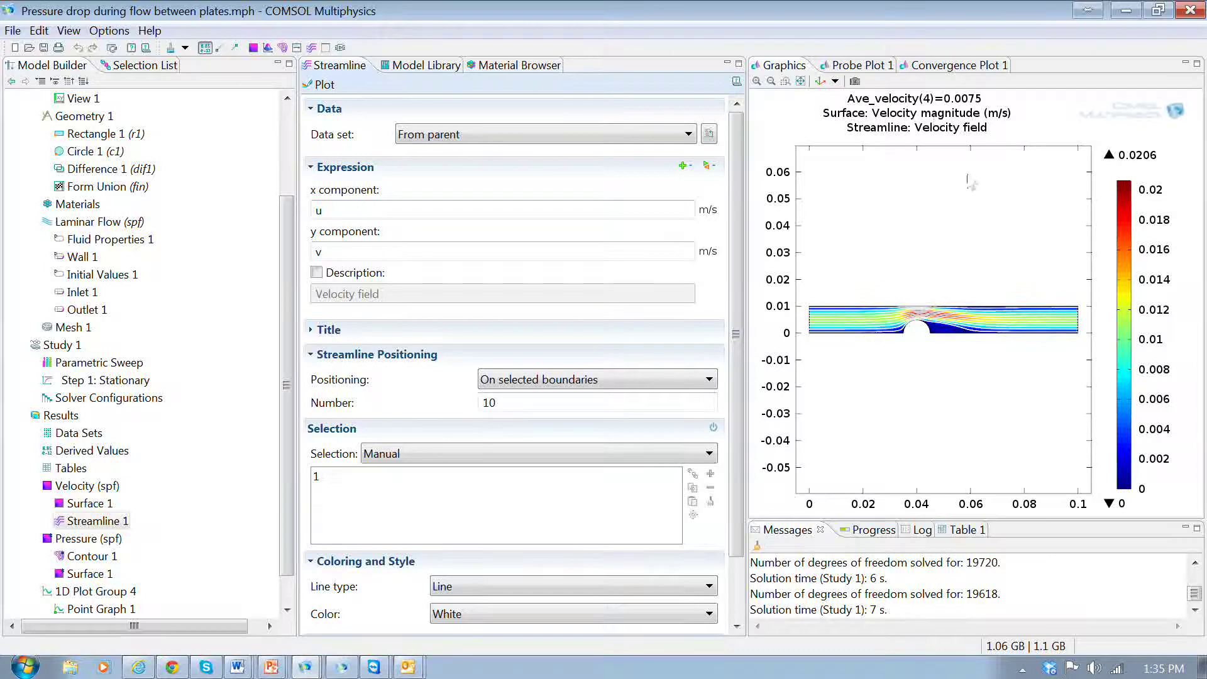
pyautogui.click(786, 81)
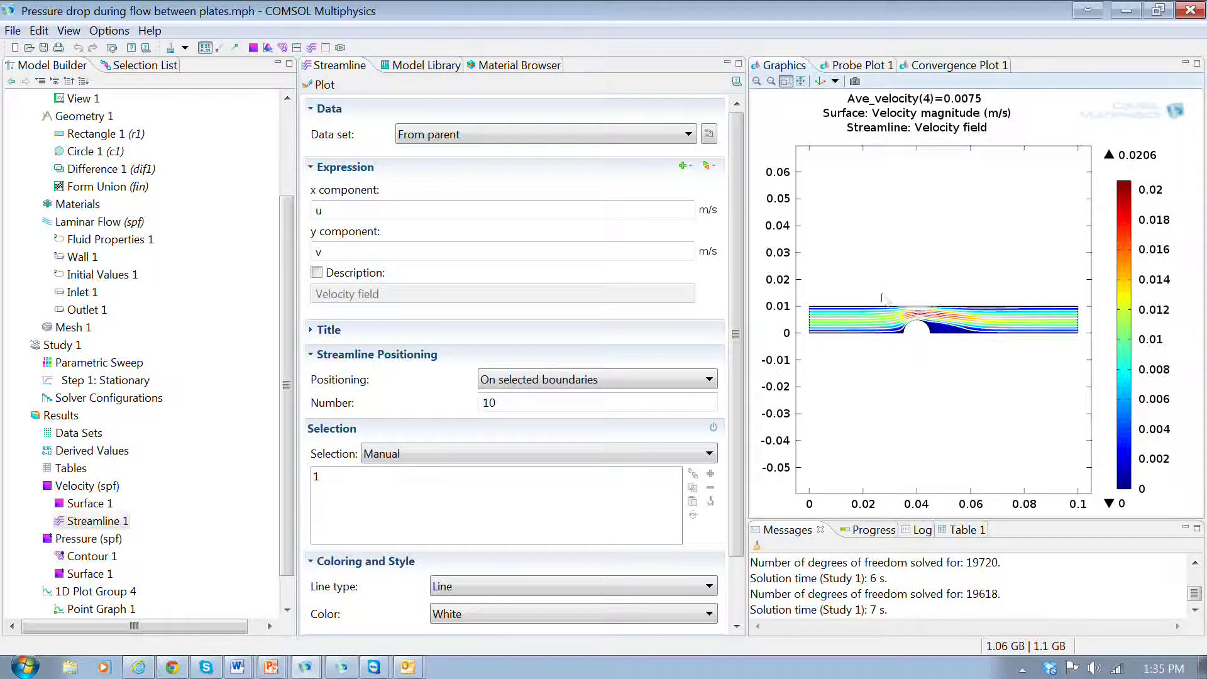
pyautogui.moveTo(880, 292); pyautogui.dragTo(1001, 373)
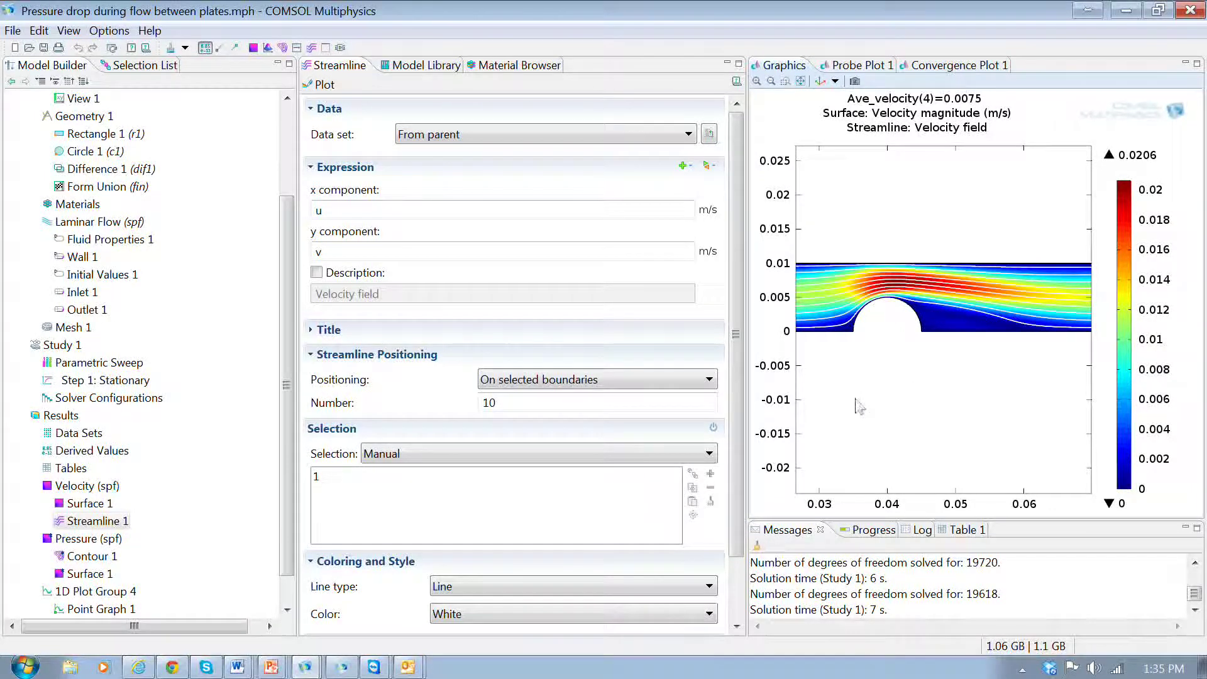
# Add a Streamline 2 plot to the Velocity (spf) plot group.
pyautogui.click(88, 492)
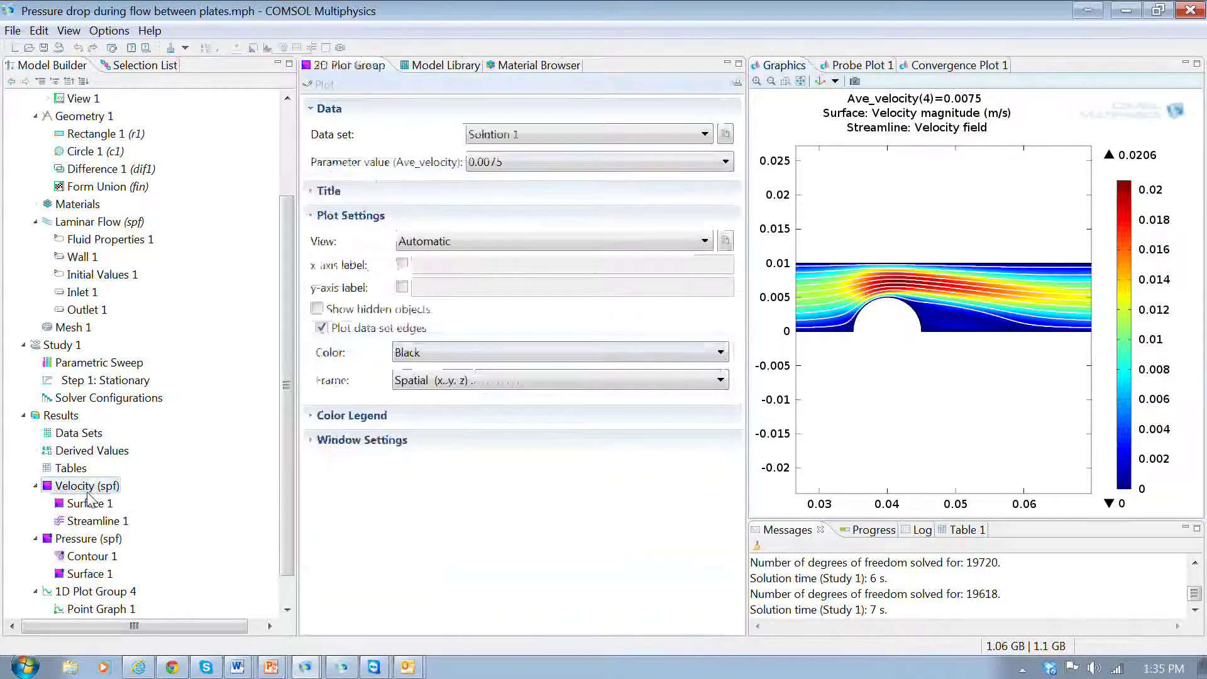
pyautogui.rightClick(87, 490)
pyautogui.click(138, 255)
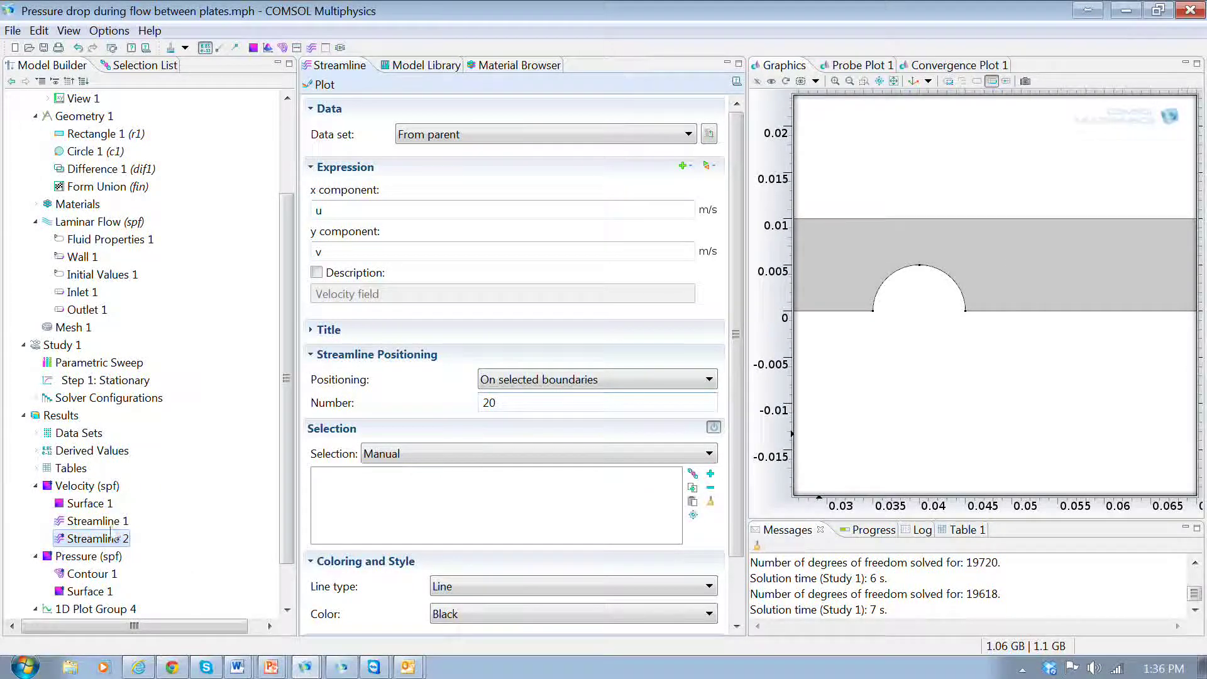
pyautogui.click(36, 433)
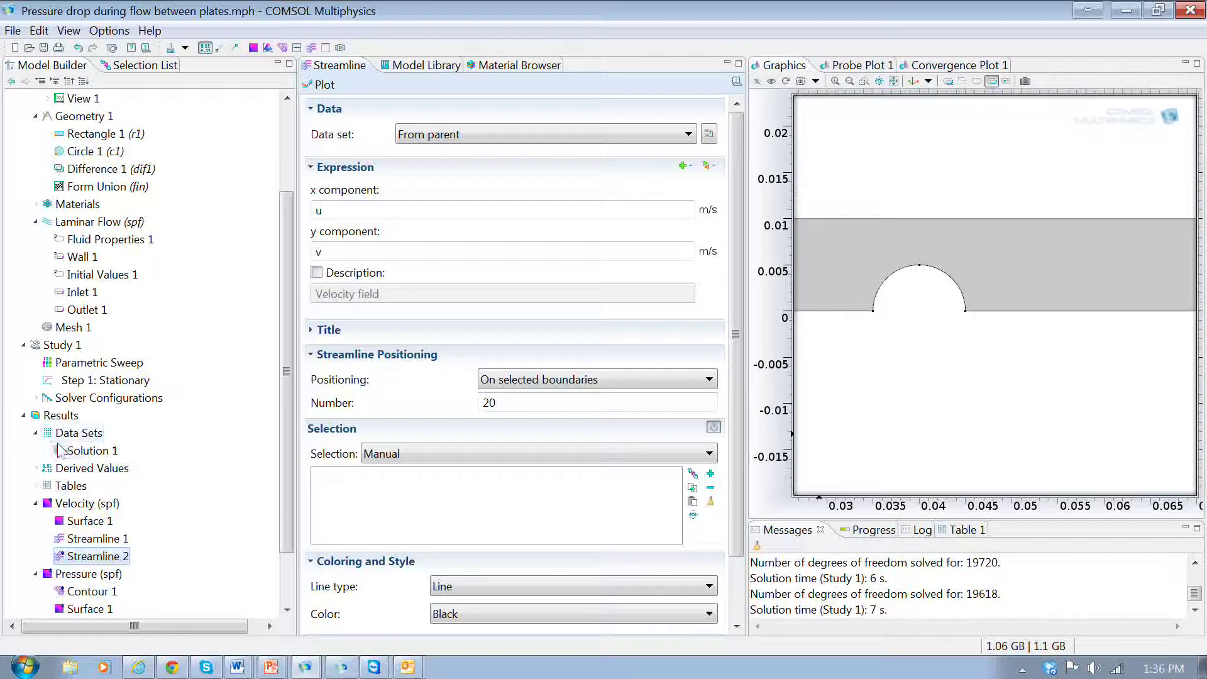
# Add a Cut Line 2D data set with Point 1 x set to 0.04+1.5*bump_rad.
pyautogui.click(59, 434)
pyautogui.rightClick(60, 434)
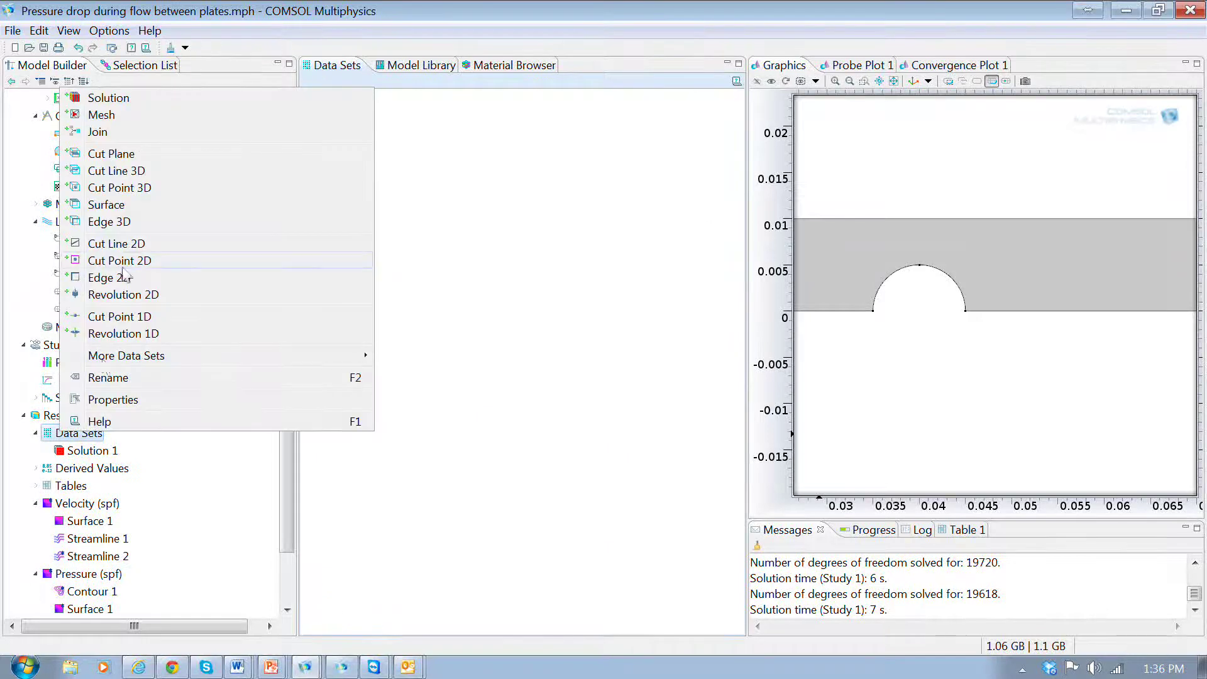
pyautogui.click(117, 244)
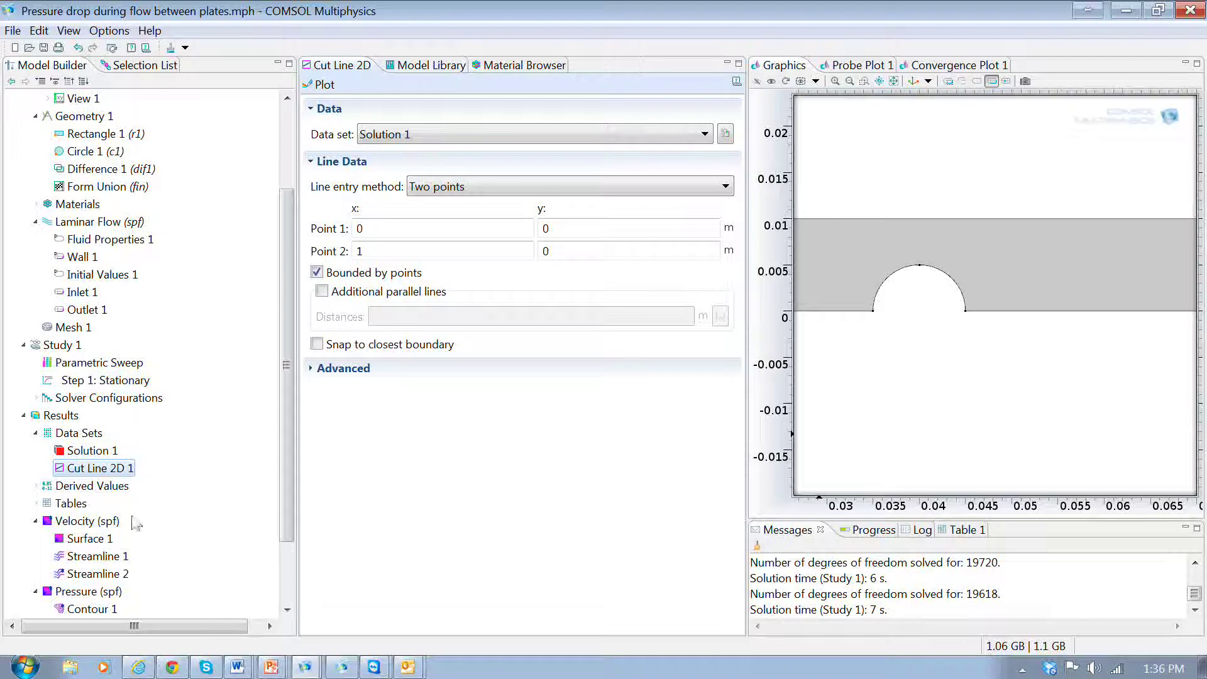
pyautogui.click(379, 230)
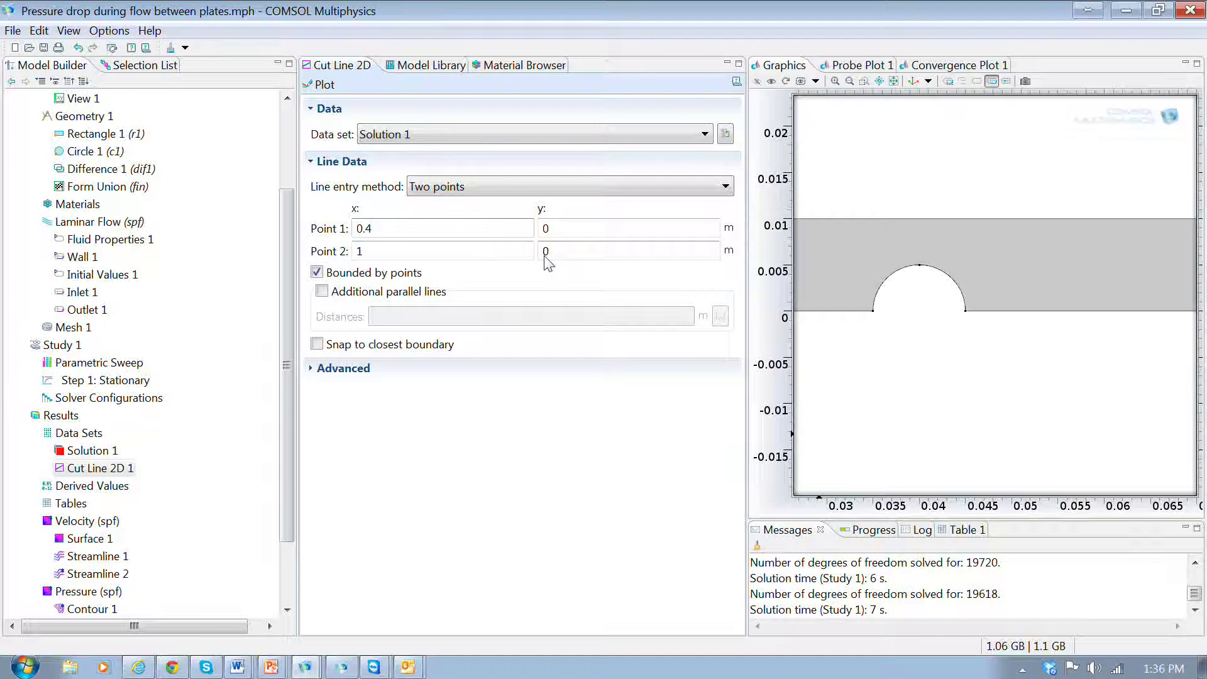
pyautogui.press('BackSpace')
pyautogui.press('BackSpace')
pyautogui.write('5*b')
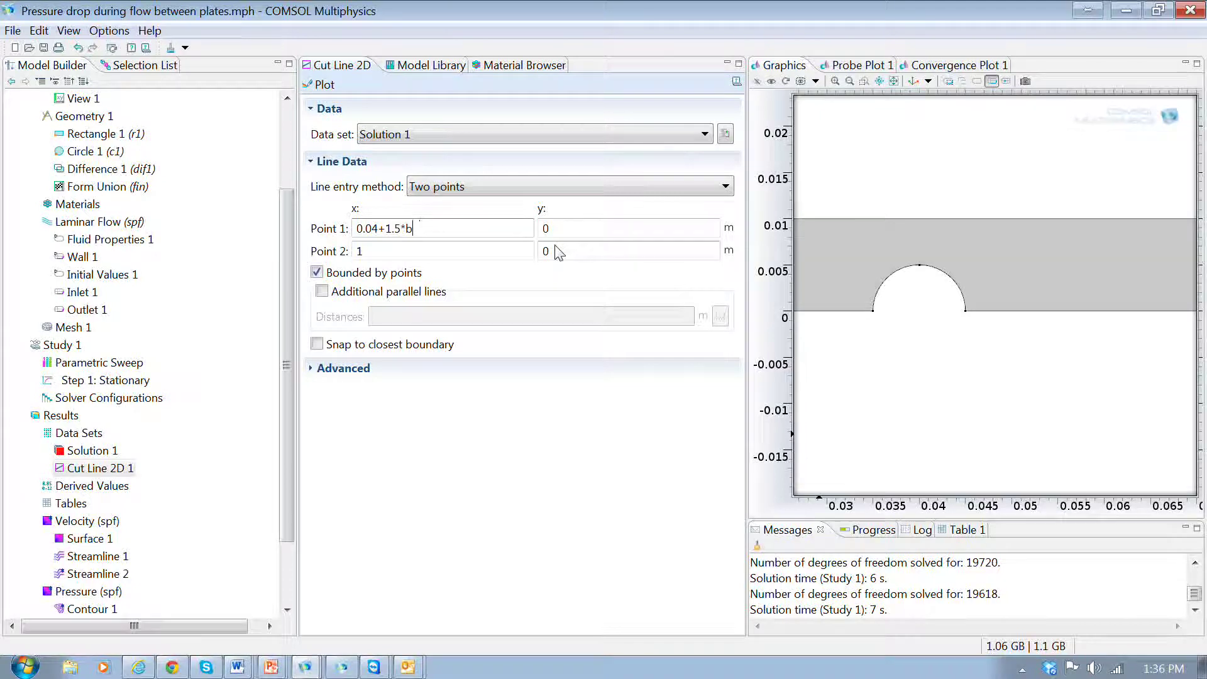
pyautogui.write('oump_rad')
# Give Point 2 the same x expression and y 0.005, then plot the vertical cut line.
pyautogui.moveTo(459, 229); pyautogui.dragTo(341, 234)
pyautogui.hotkey('ctrl', 'c')
pyautogui.press('End')
pyautogui.click(368, 255)
pyautogui.press('BackSpace')
pyautogui.hotkey('ctrl', 'v')
pyautogui.click(548, 252)
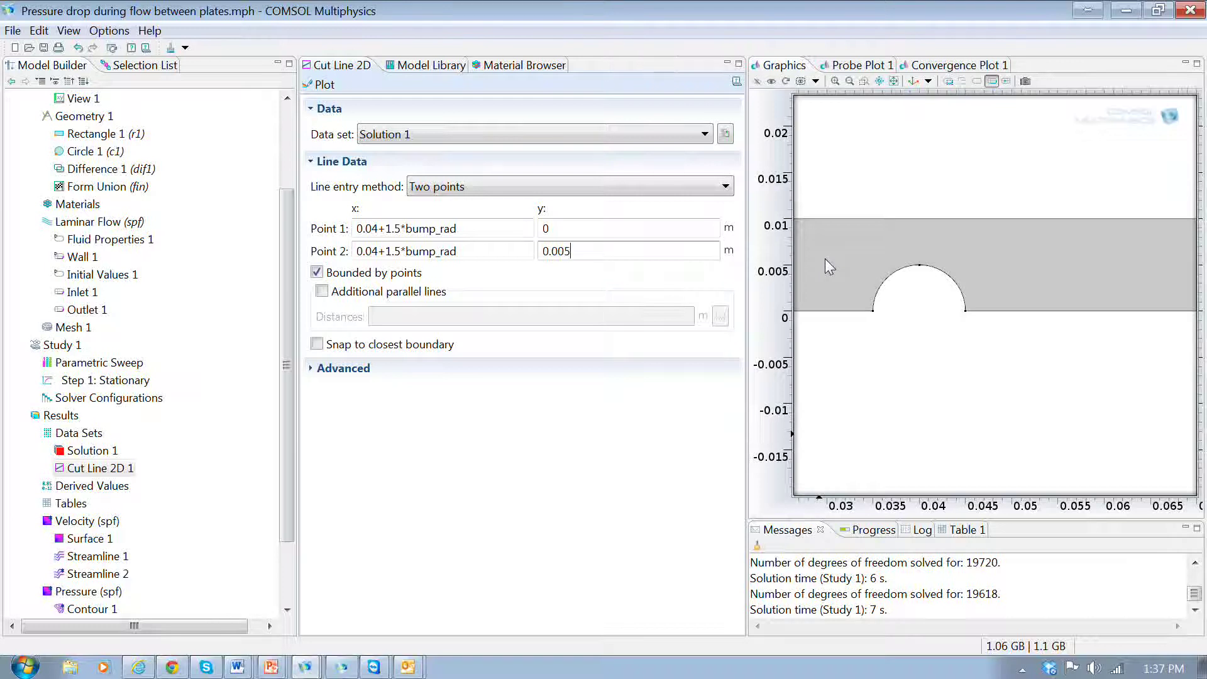
pyautogui.click(325, 86)
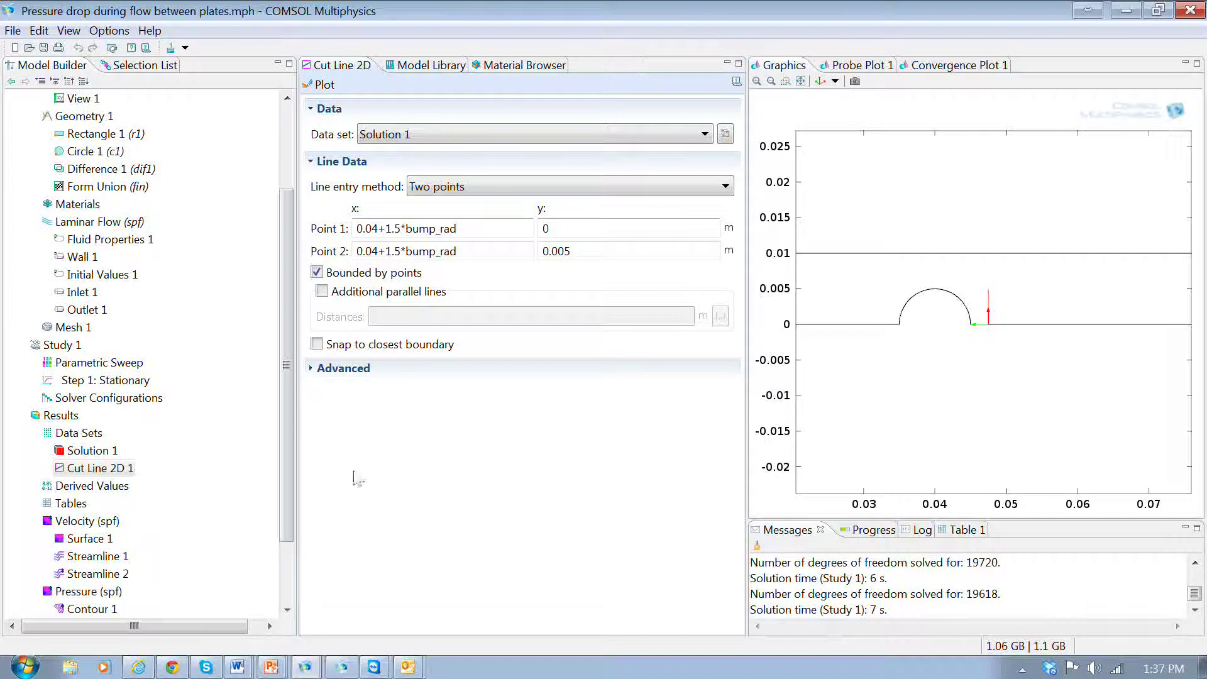
pyautogui.moveTo(288, 423); pyautogui.dragTo(282, 517)
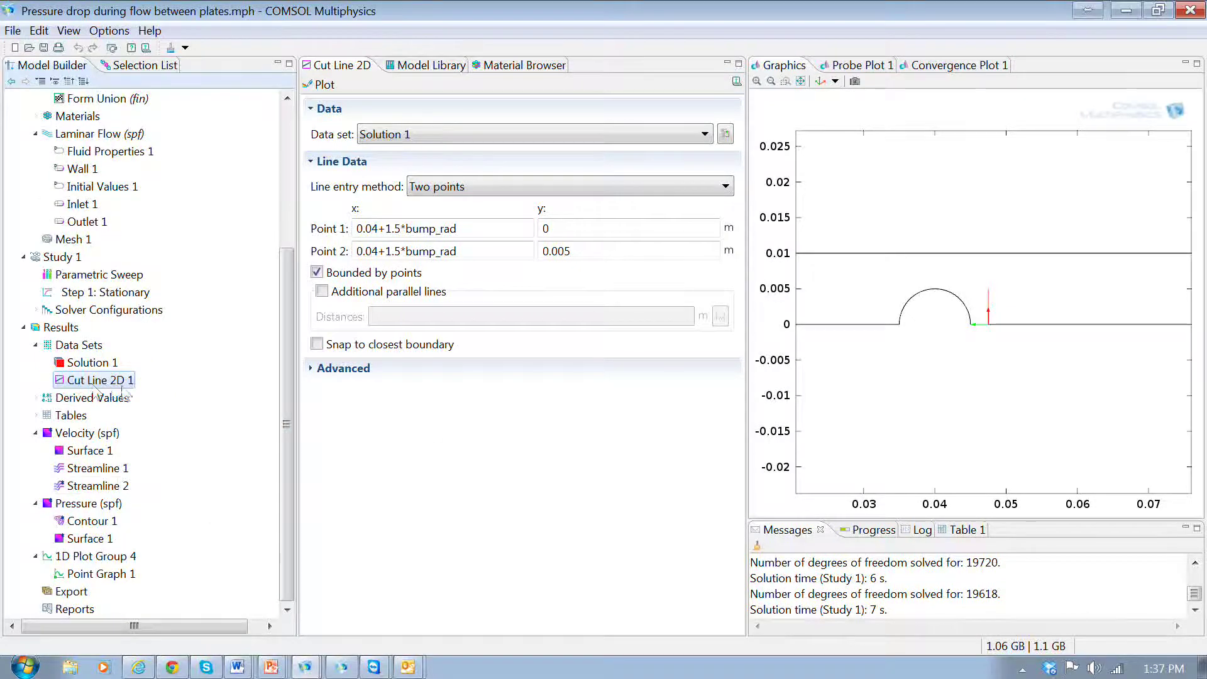
# Seed Streamline 2 from 10 points along Cut Line 2D 1 and colour it magenta.
pyautogui.click(115, 489)
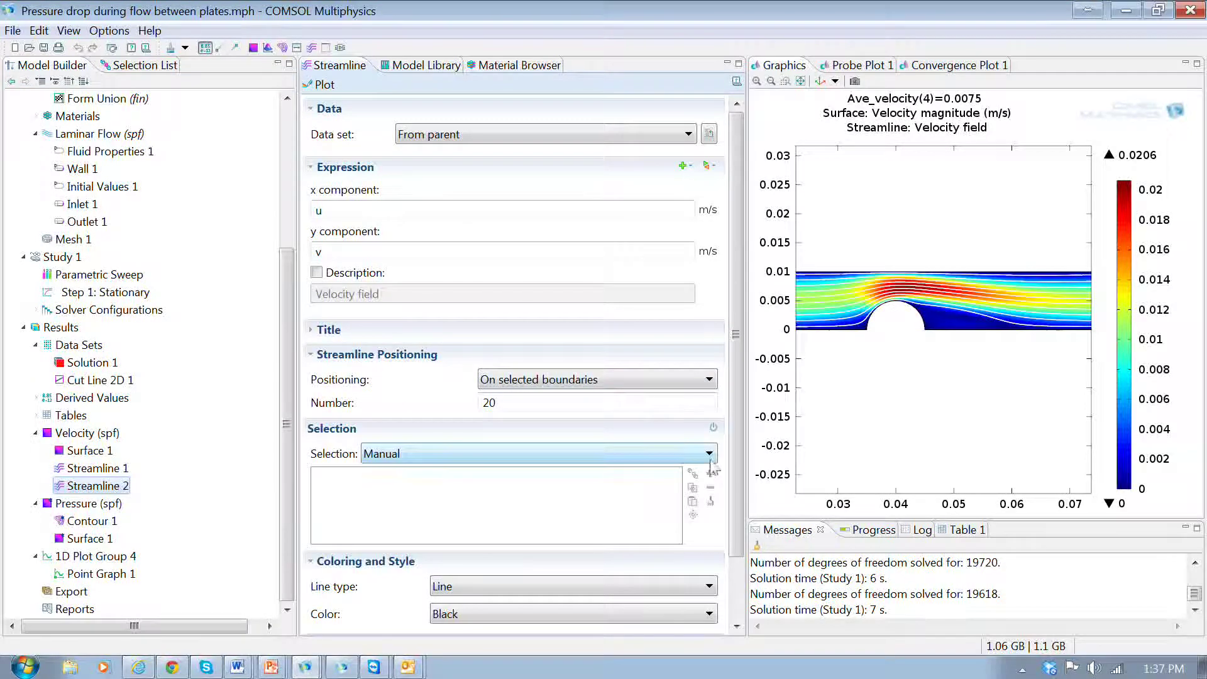
pyautogui.click(708, 379)
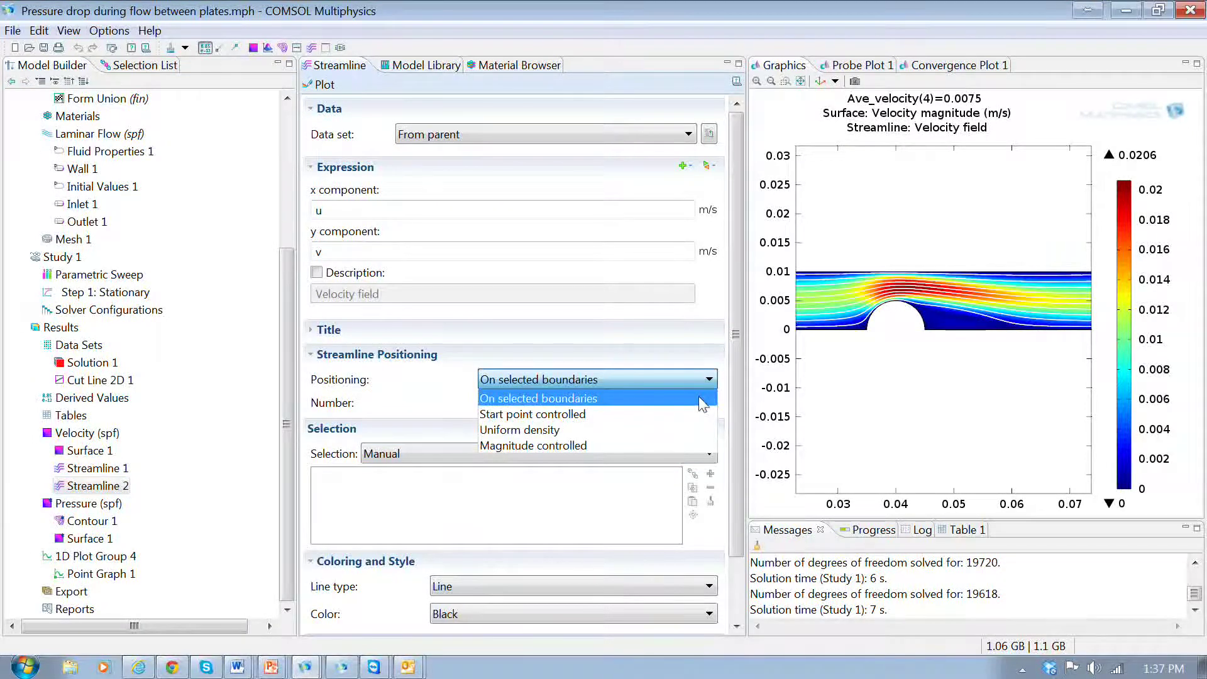
pyautogui.click(700, 413)
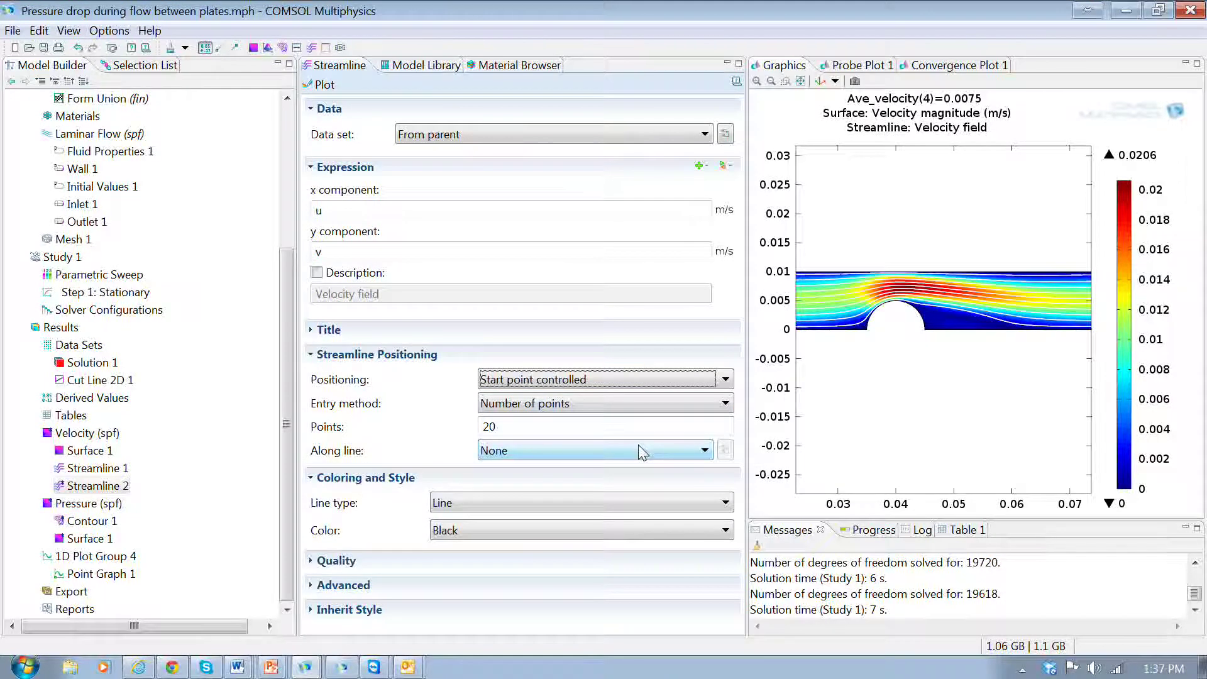
pyautogui.click(705, 450)
pyautogui.click(691, 485)
pyautogui.click(531, 431)
pyautogui.hotkey('shift', 'Home')
pyautogui.write('10')
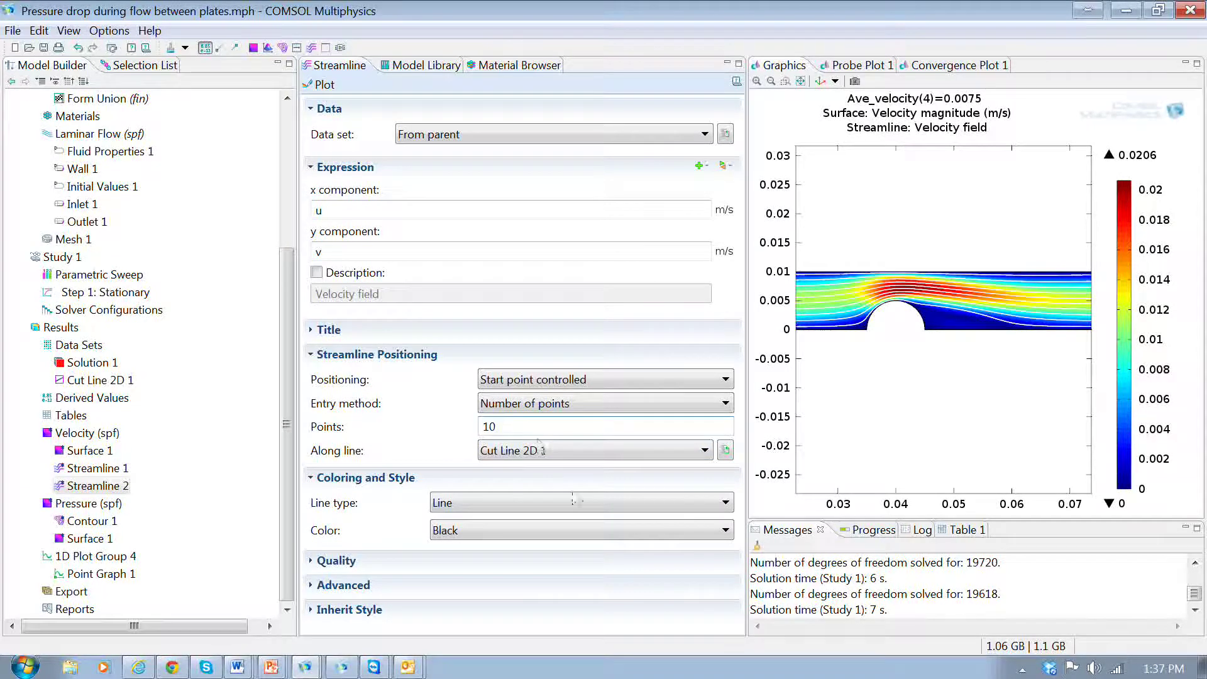
pyautogui.click(729, 531)
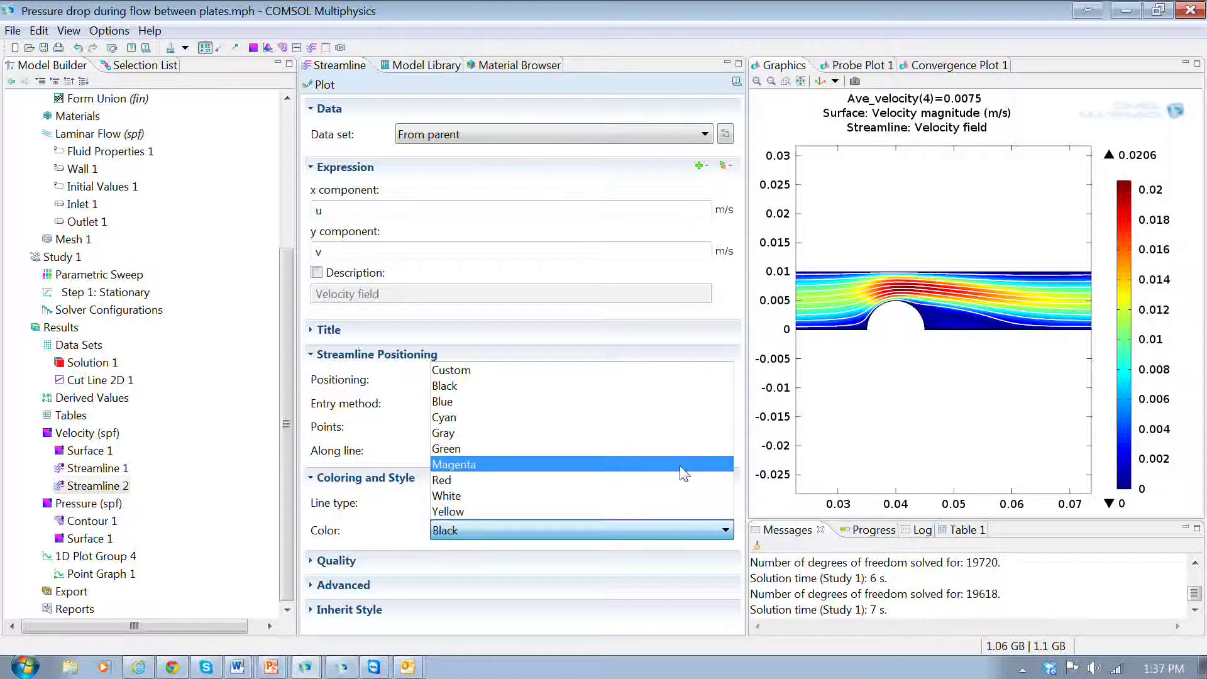
pyautogui.click(684, 473)
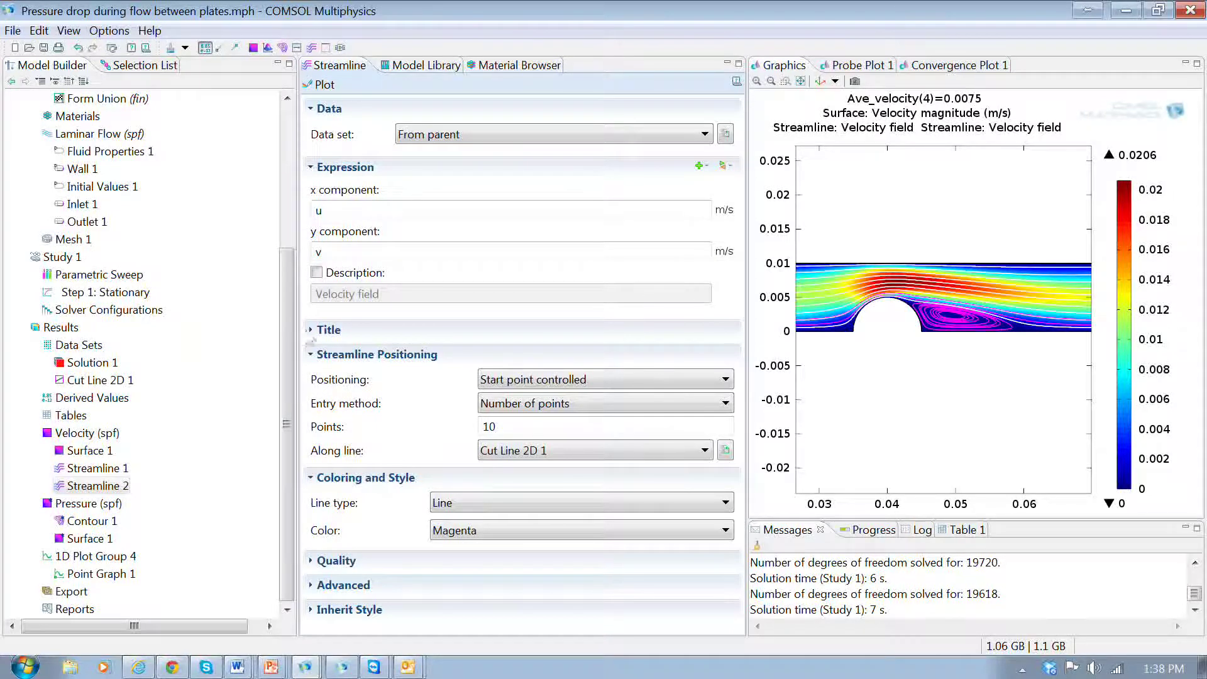
# Plot the velocity for average velocity 0.03 and zoom out to the whole channel.
pyautogui.click(88, 433)
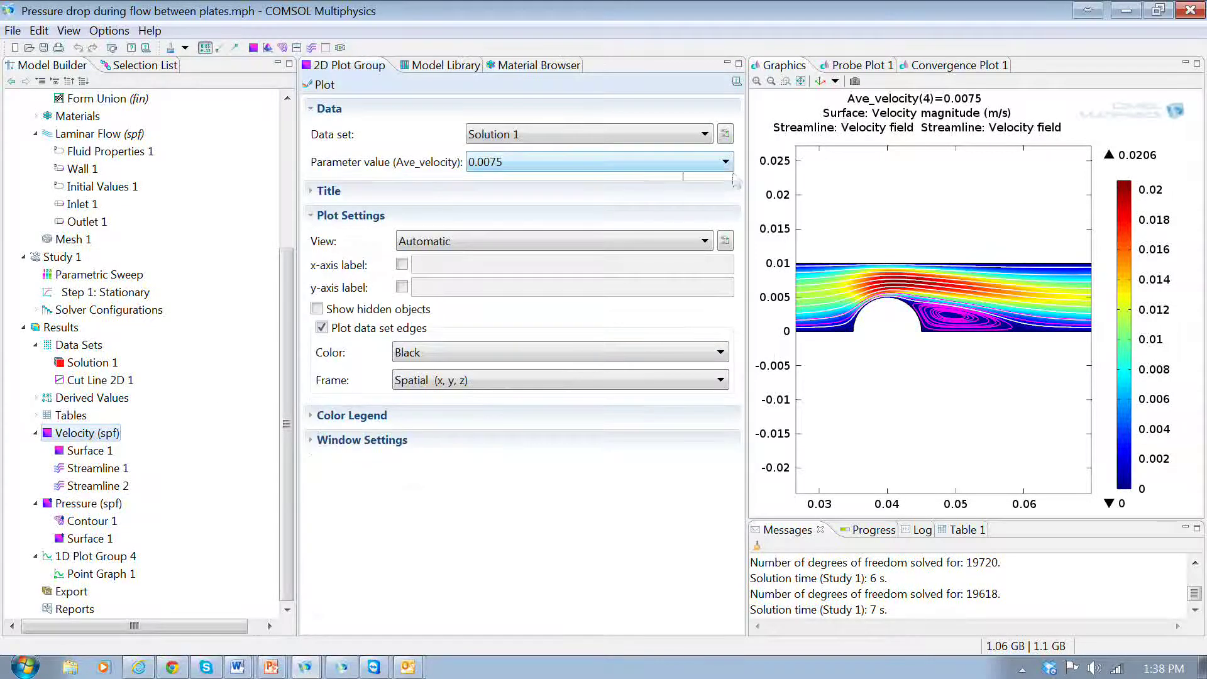
pyautogui.click(727, 169)
pyautogui.click(657, 280)
pyautogui.click(311, 88)
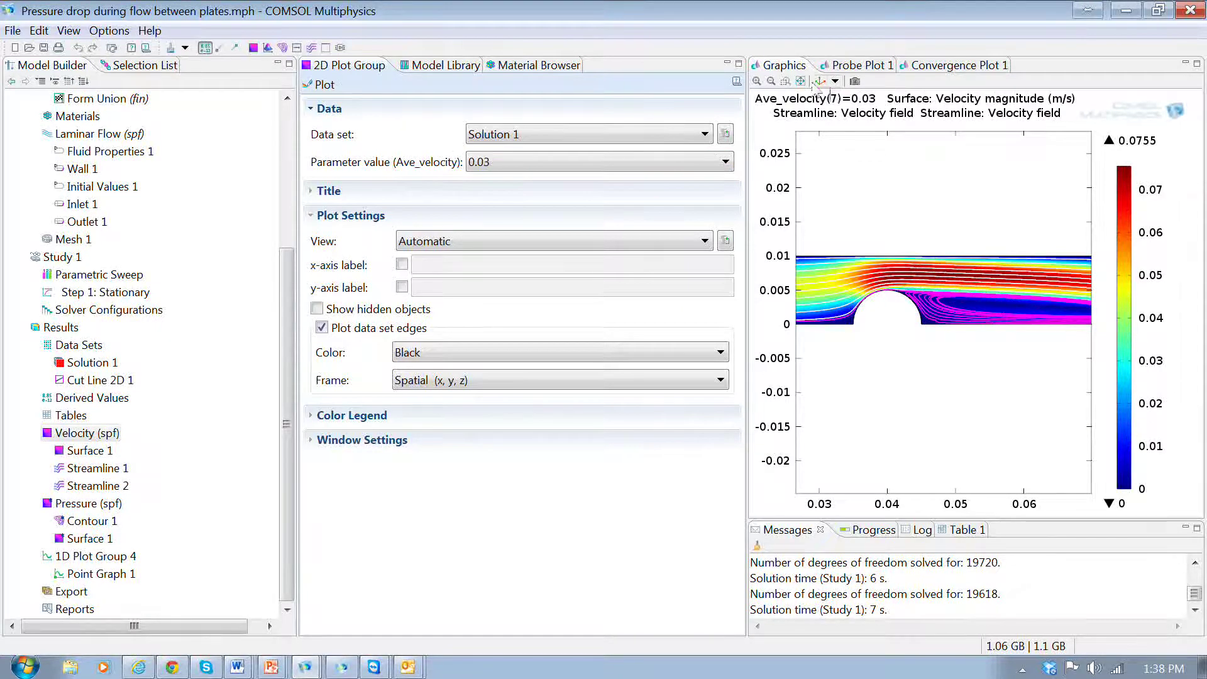
pyautogui.click(771, 82)
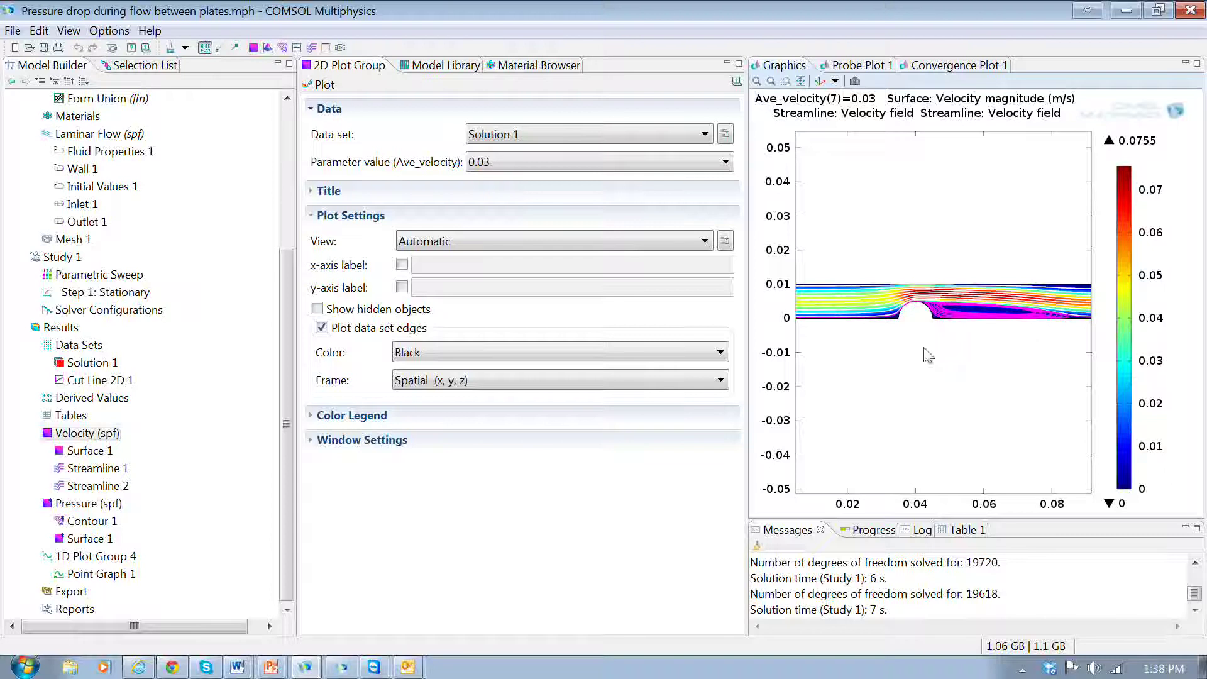
# Replot the velocity for average velocities 0.005 and then 0.0025.
pyautogui.click(726, 162)
pyautogui.click(688, 212)
pyautogui.click(309, 86)
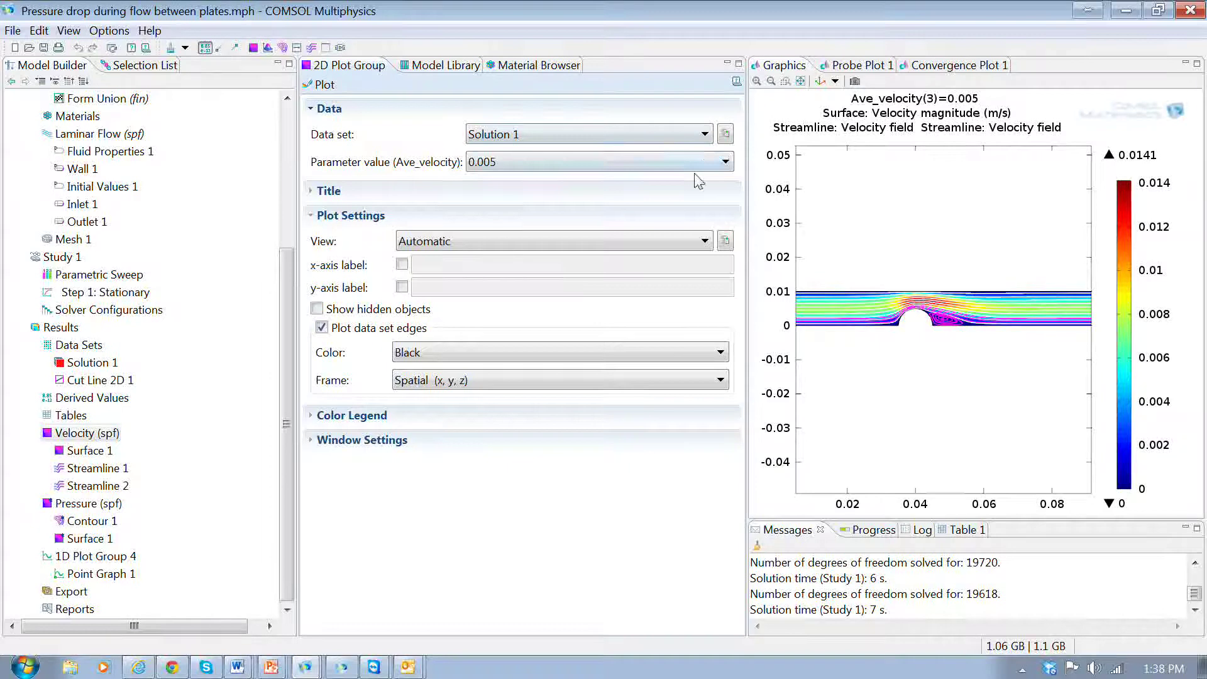
pyautogui.click(726, 163)
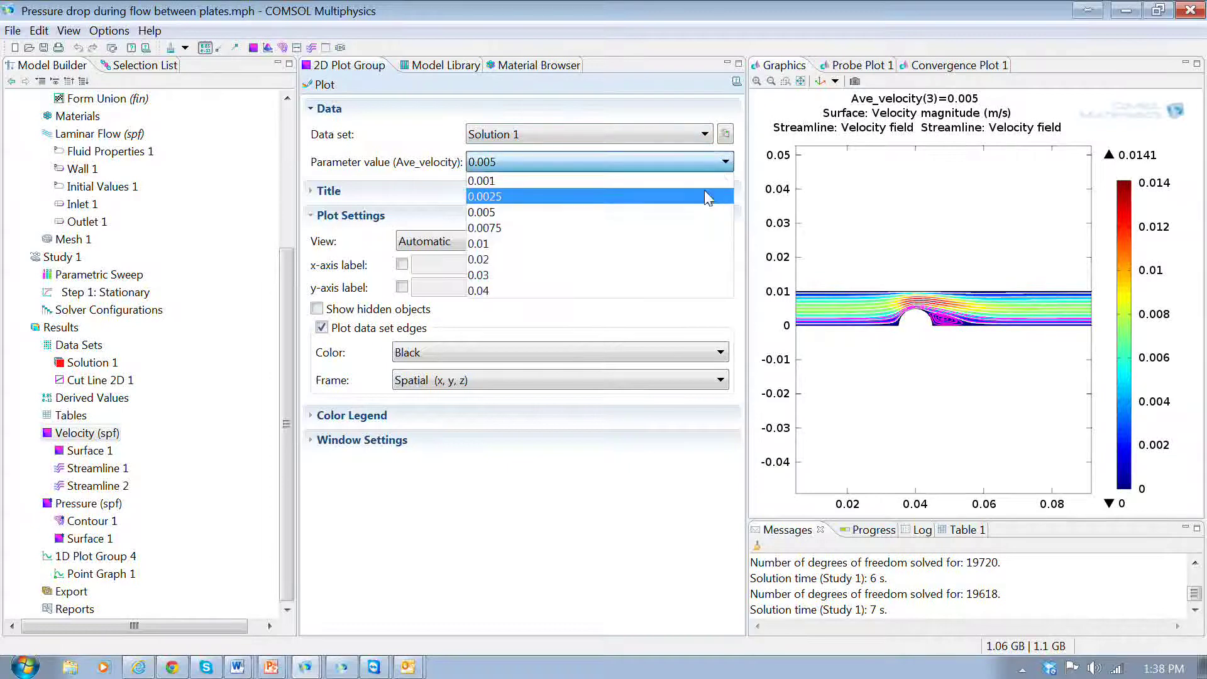
pyautogui.click(708, 196)
pyautogui.click(309, 85)
# Plot the velocity for average velocity 0.001 and fit it to the view.
pyautogui.click(725, 163)
pyautogui.click(697, 180)
pyautogui.click(318, 91)
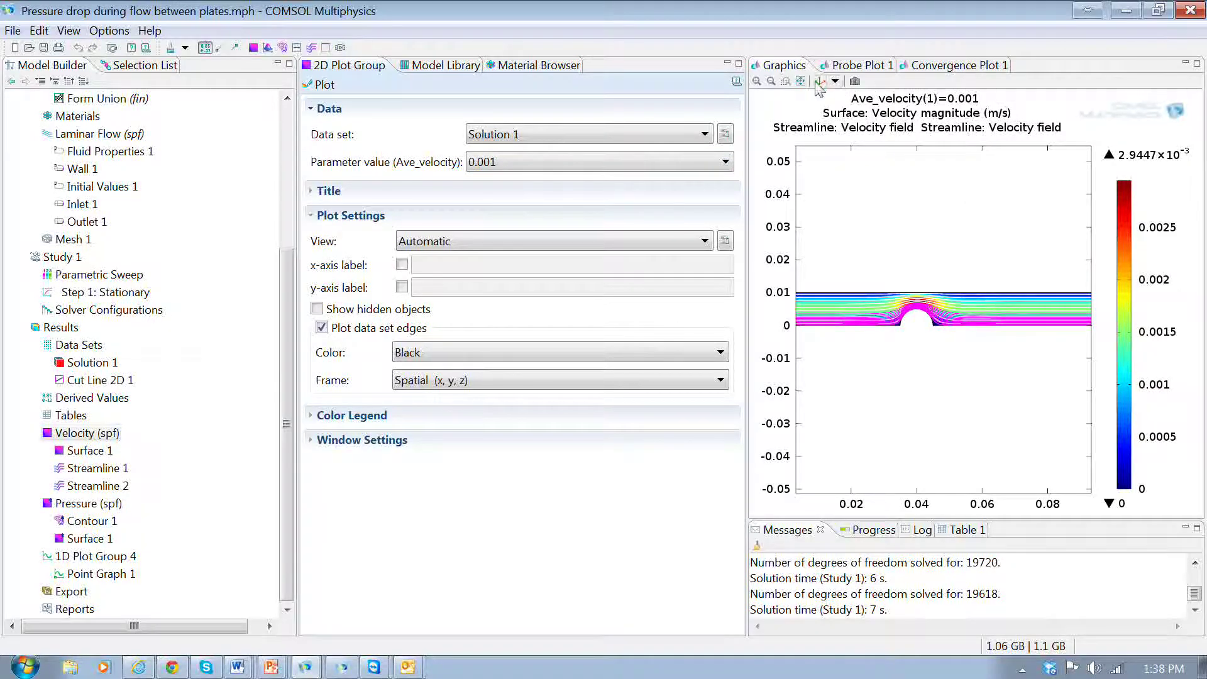
pyautogui.click(785, 81)
# Zoom the 0.001 velocity plot in on the bump region, roughly x 0.03 to 0.06.
pyautogui.moveTo(876, 288); pyautogui.dragTo(995, 380)
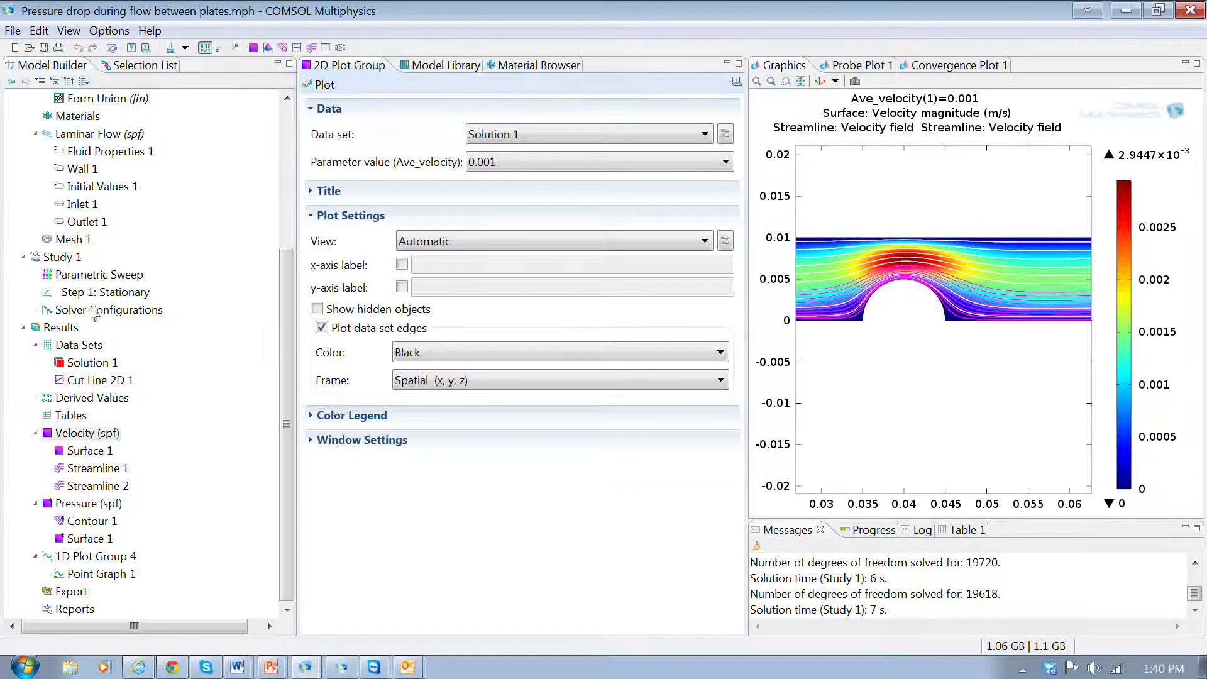
# Change the bump_rad expression in Parameters from 0.005 to 0.002.
pyautogui.click(95, 277)
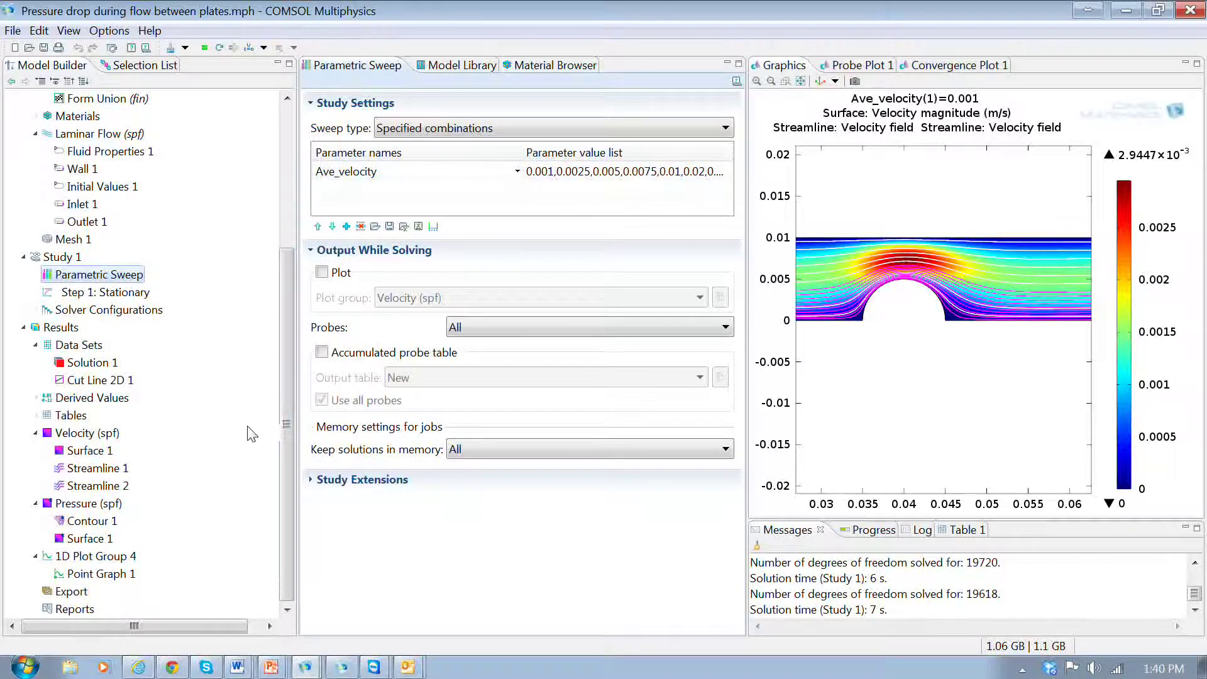
pyautogui.moveTo(287, 480); pyautogui.dragTo(288, 336)
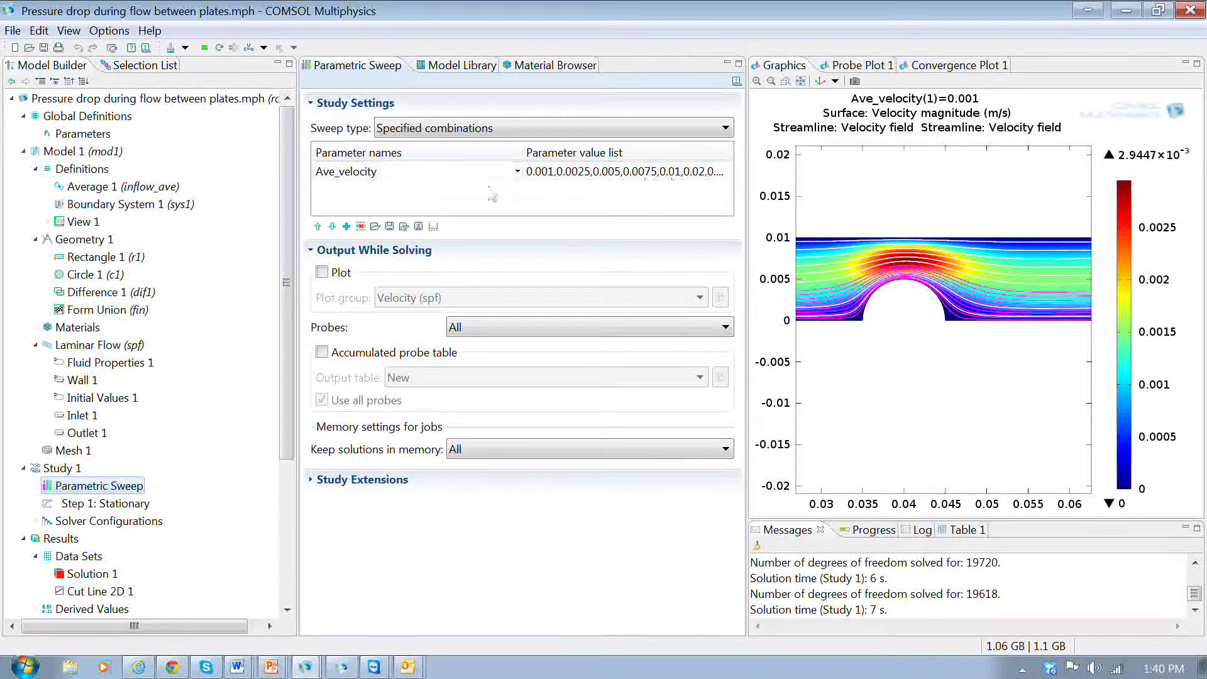
pyautogui.click(80, 133)
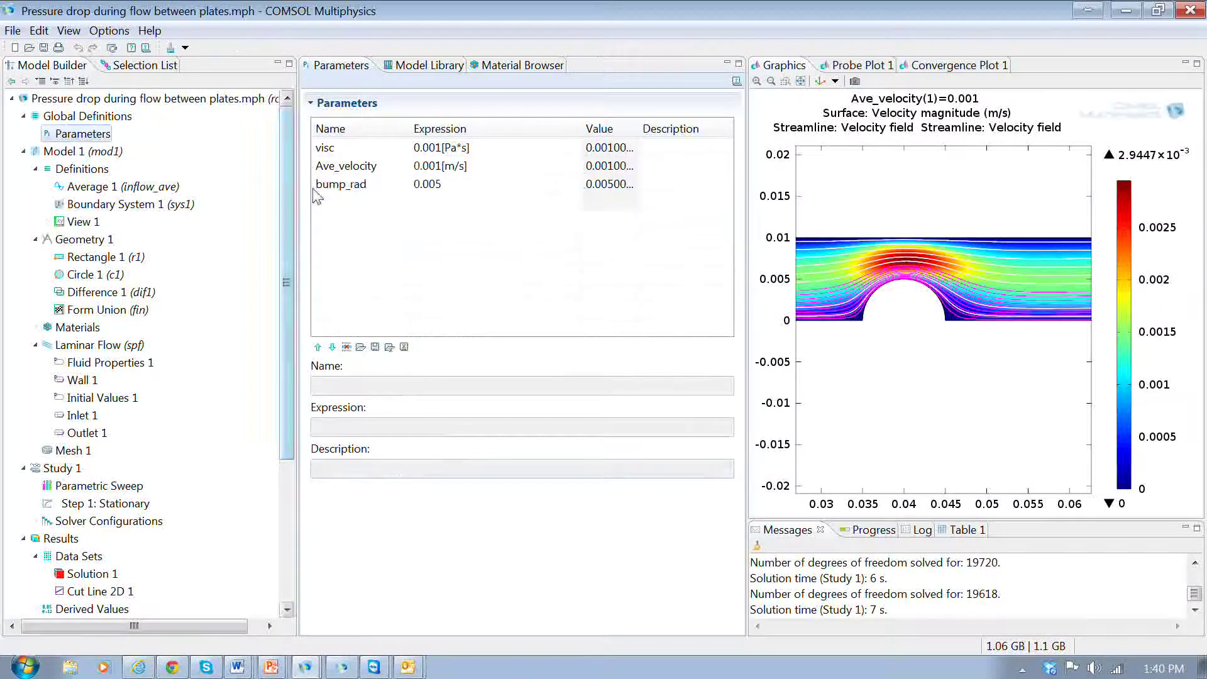
pyautogui.click(361, 186)
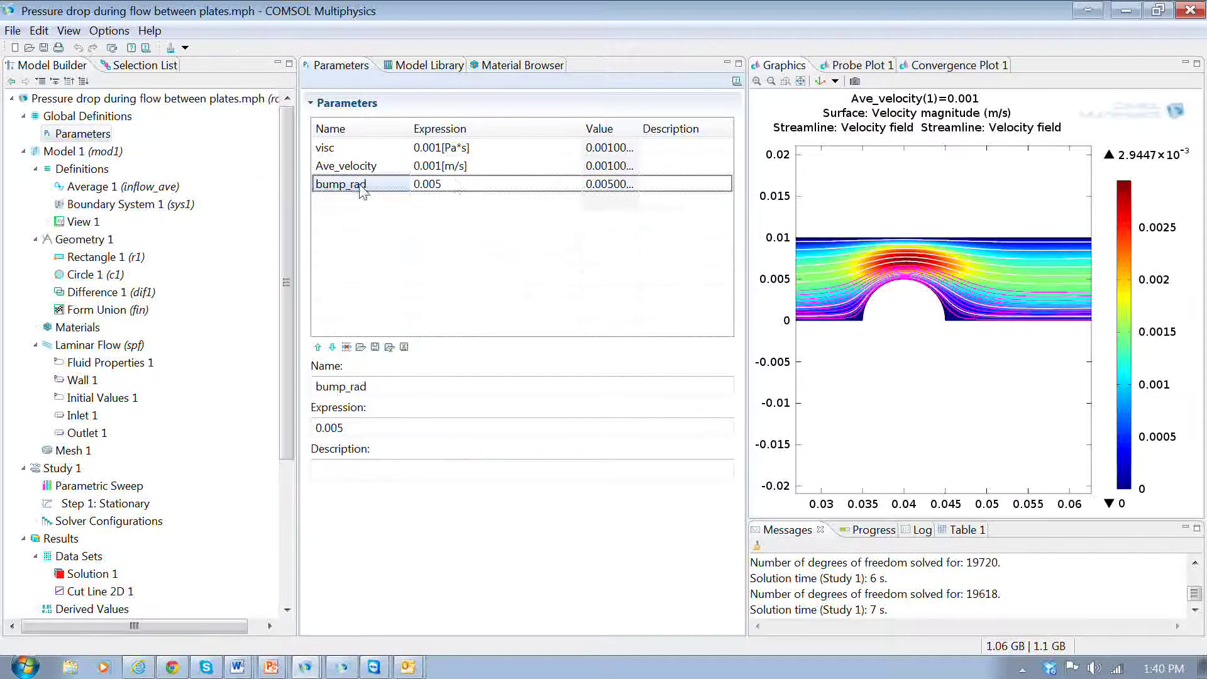
pyautogui.click(456, 194)
pyautogui.press('BackSpace')
pyautogui.write('0.00')
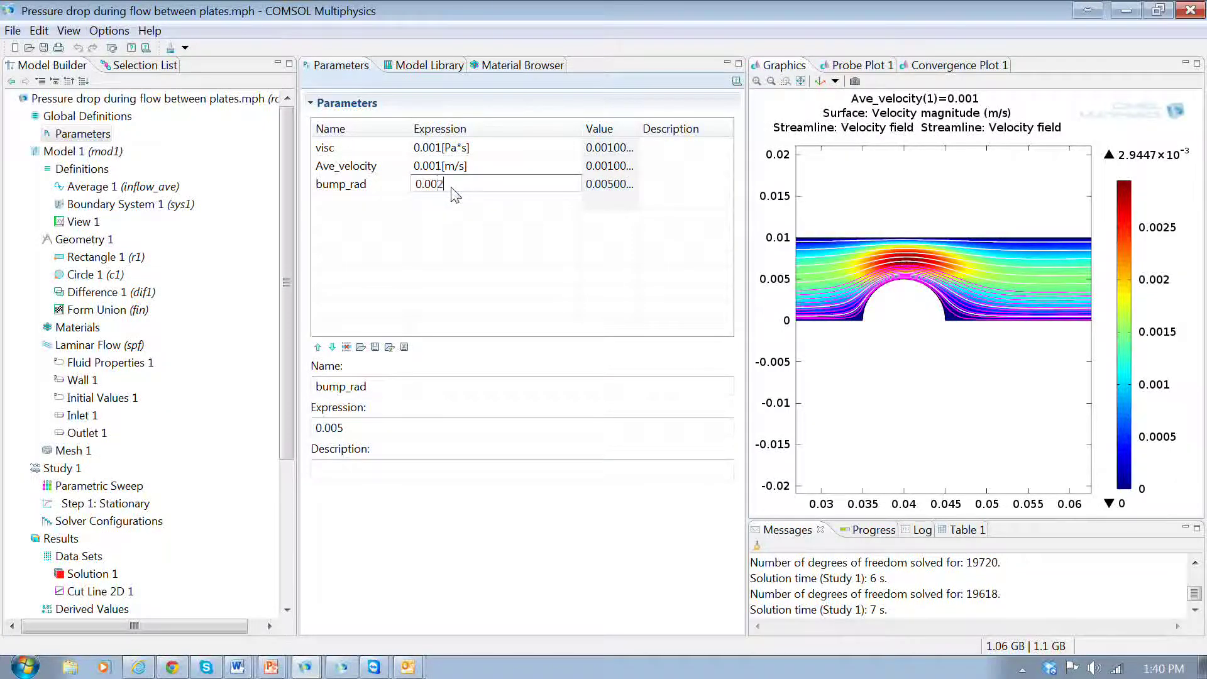
pyautogui.click(417, 201)
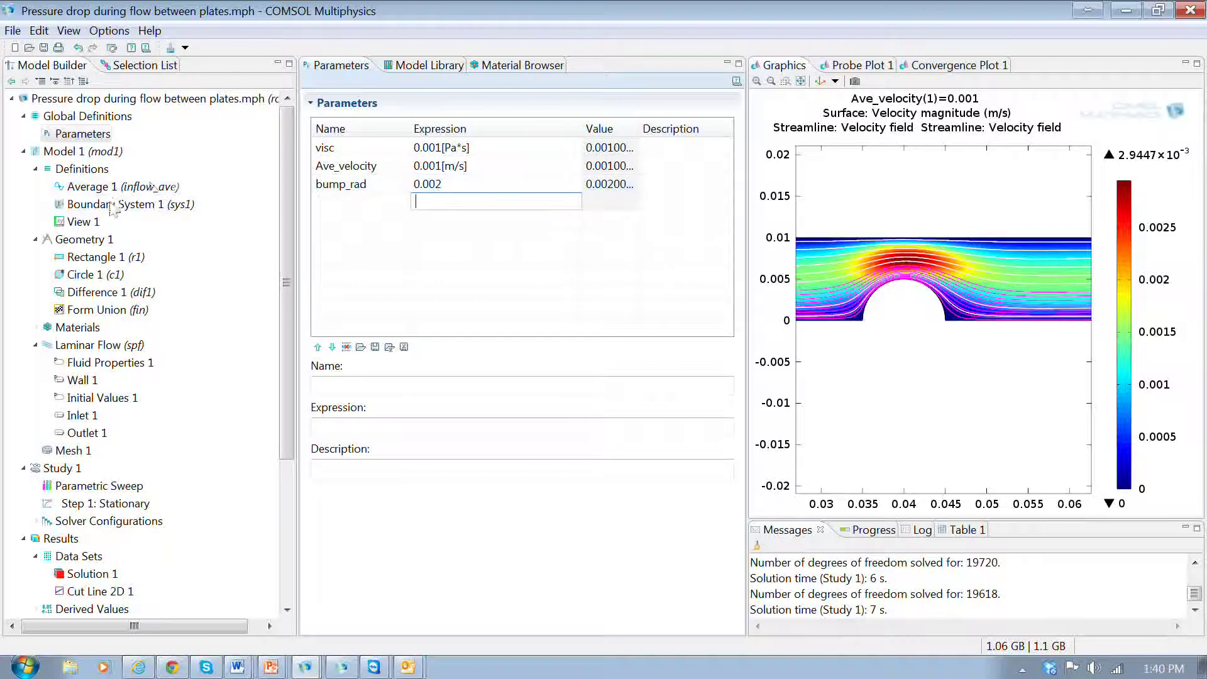
# Rebuild Circle 1 and the full geometry with the smaller bump, then recompute Study 1.
pyautogui.click(100, 275)
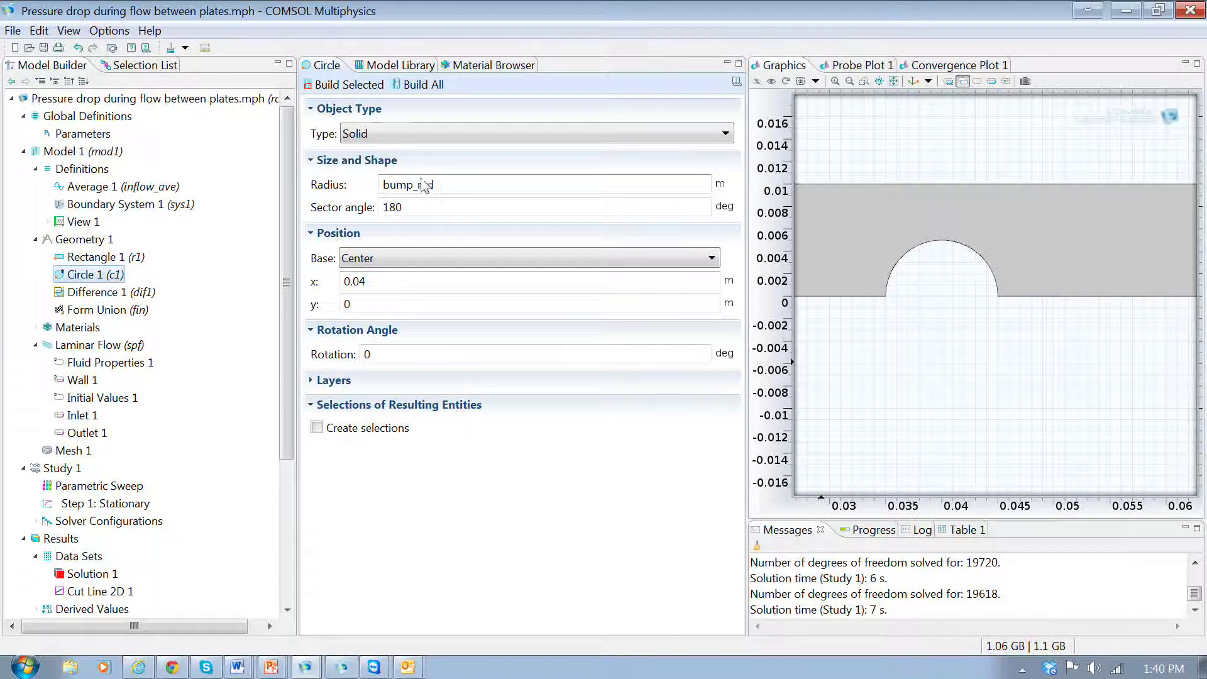
pyautogui.click(364, 87)
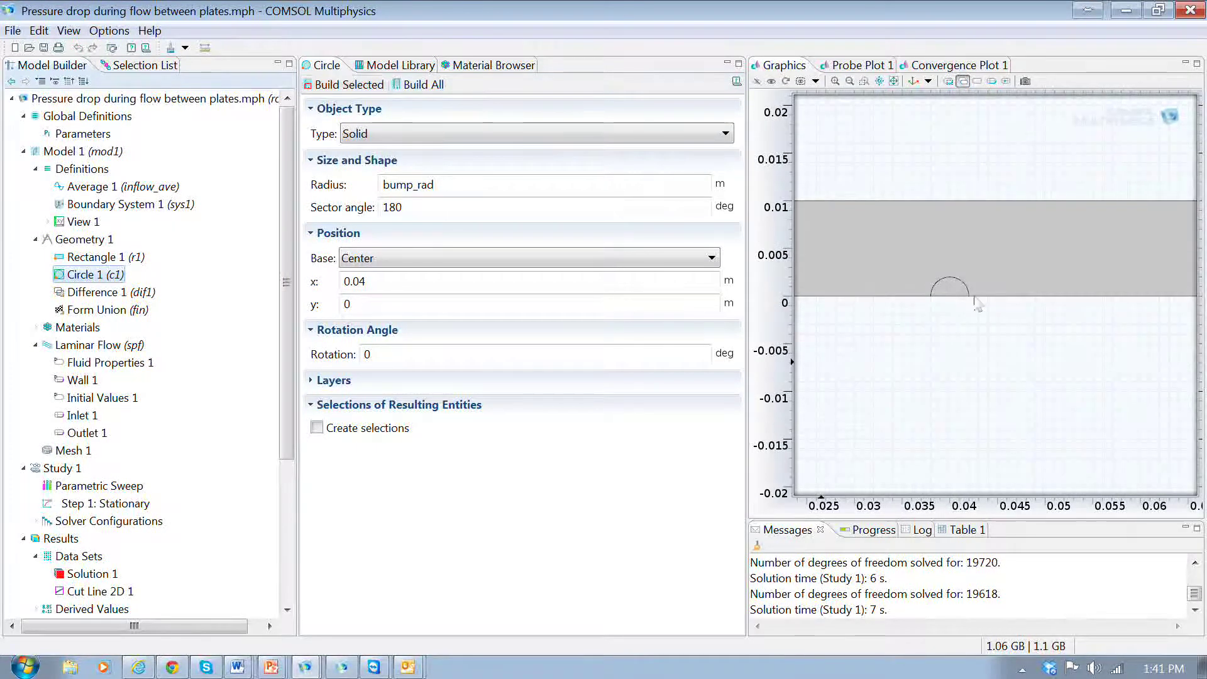
pyautogui.press('F8')
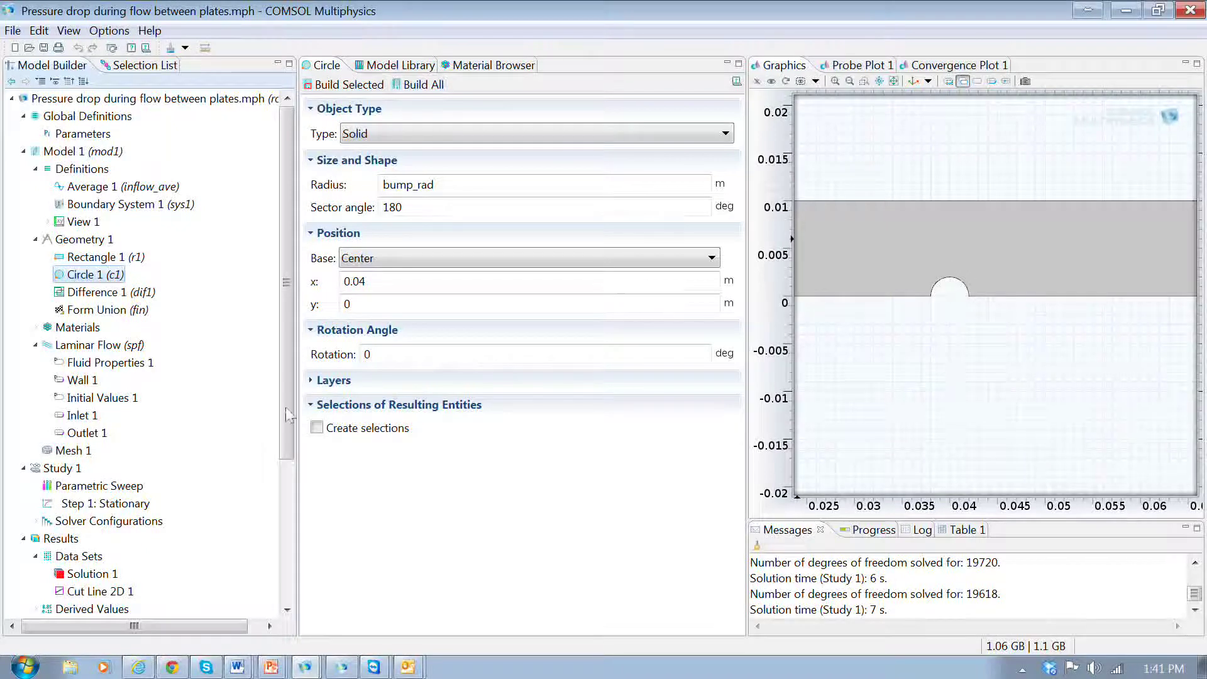
pyautogui.moveTo(287, 402); pyautogui.dragTo(298, 547)
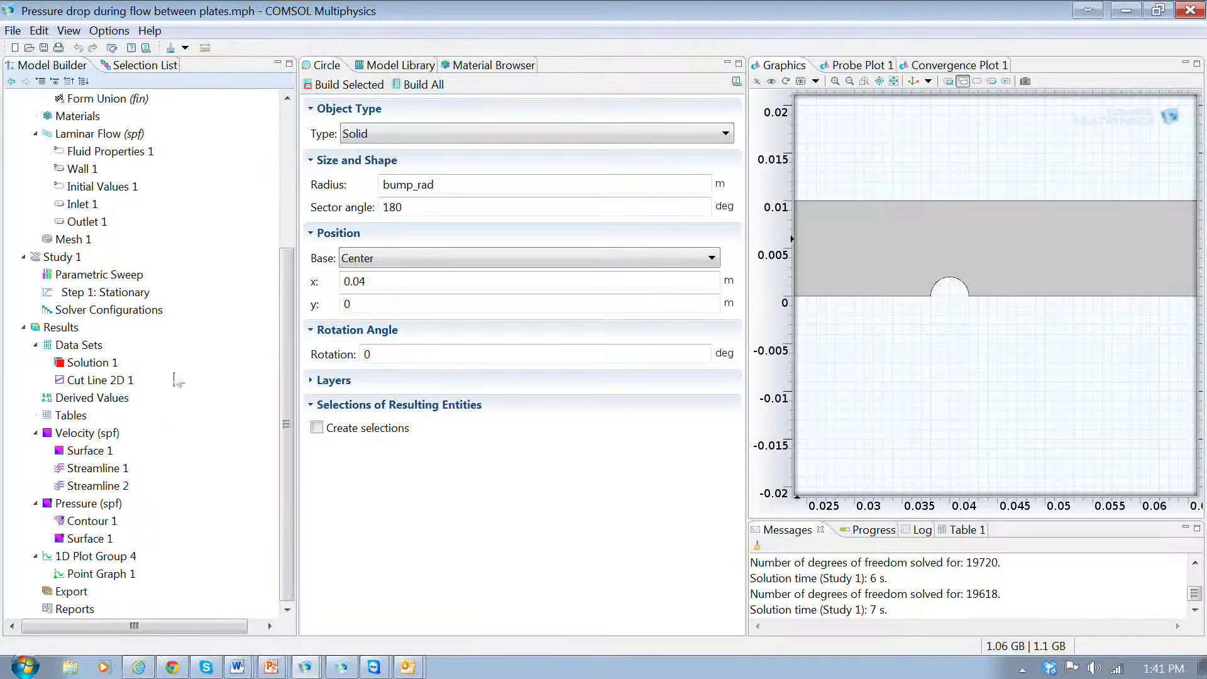
pyautogui.click(63, 257)
pyautogui.click(339, 85)
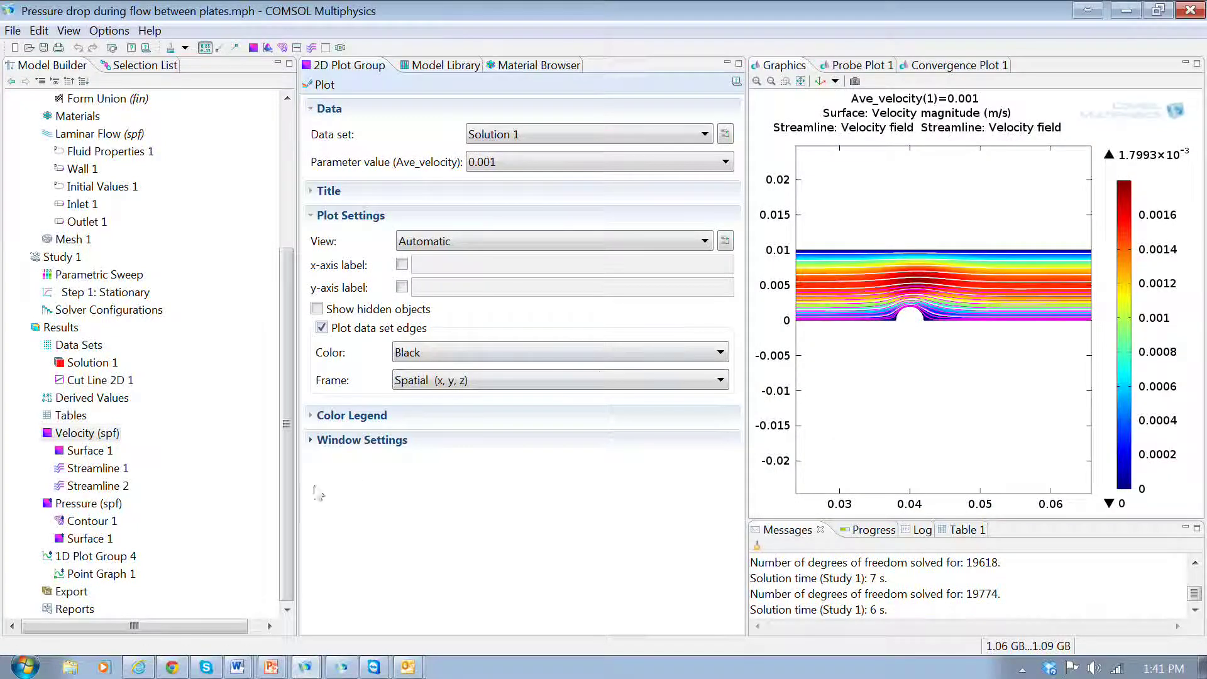
pyautogui.click(123, 557)
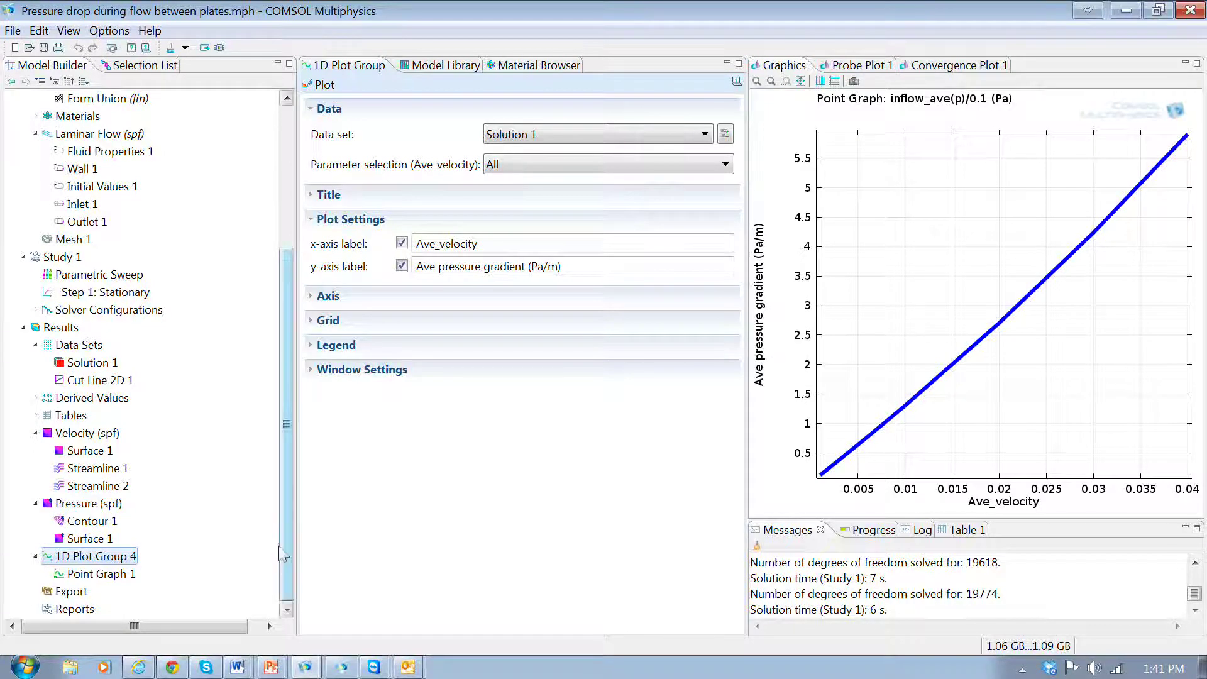
pyautogui.moveTo(288, 577); pyautogui.dragTo(288, 578)
pyautogui.click(87, 433)
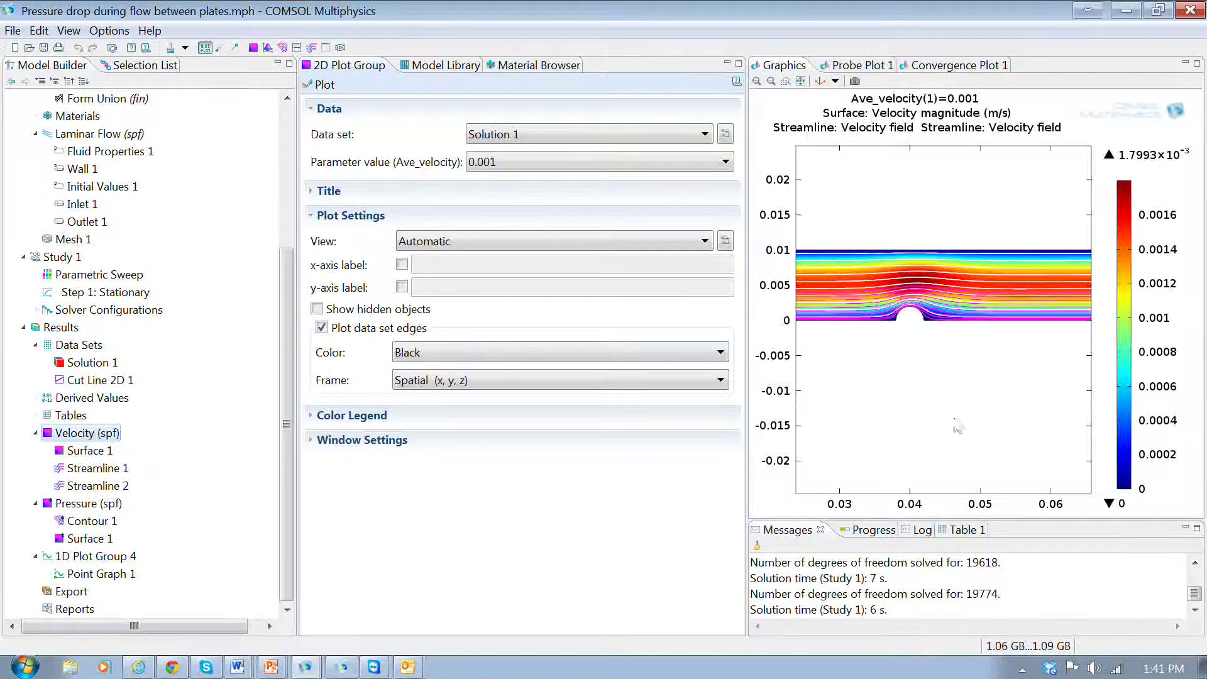
# Replot the smaller-bump velocity for average velocities 0.005 and then 0.0025.
pyautogui.click(725, 163)
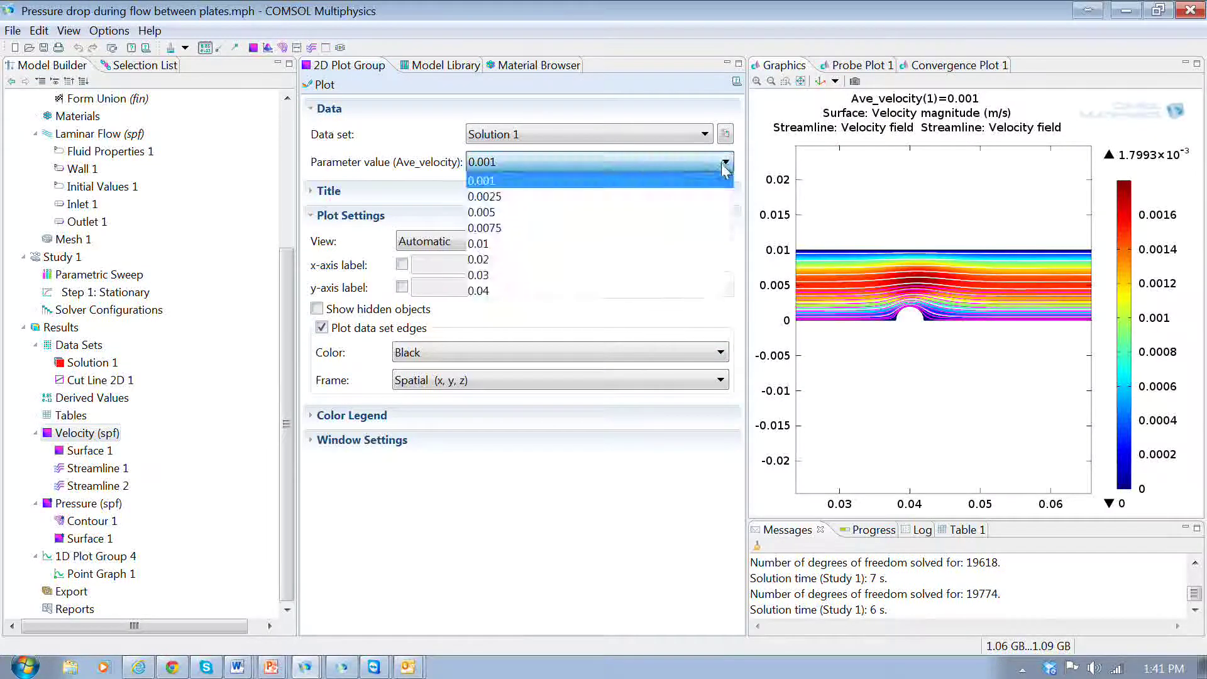
pyautogui.click(709, 220)
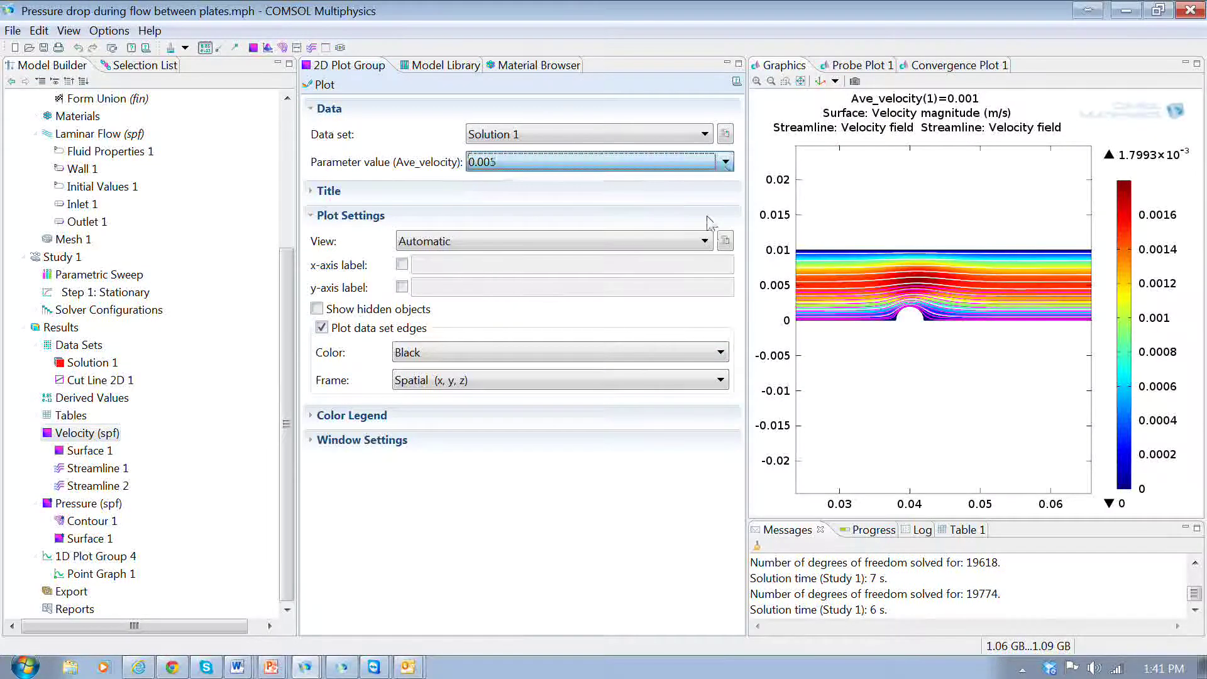
pyautogui.click(313, 88)
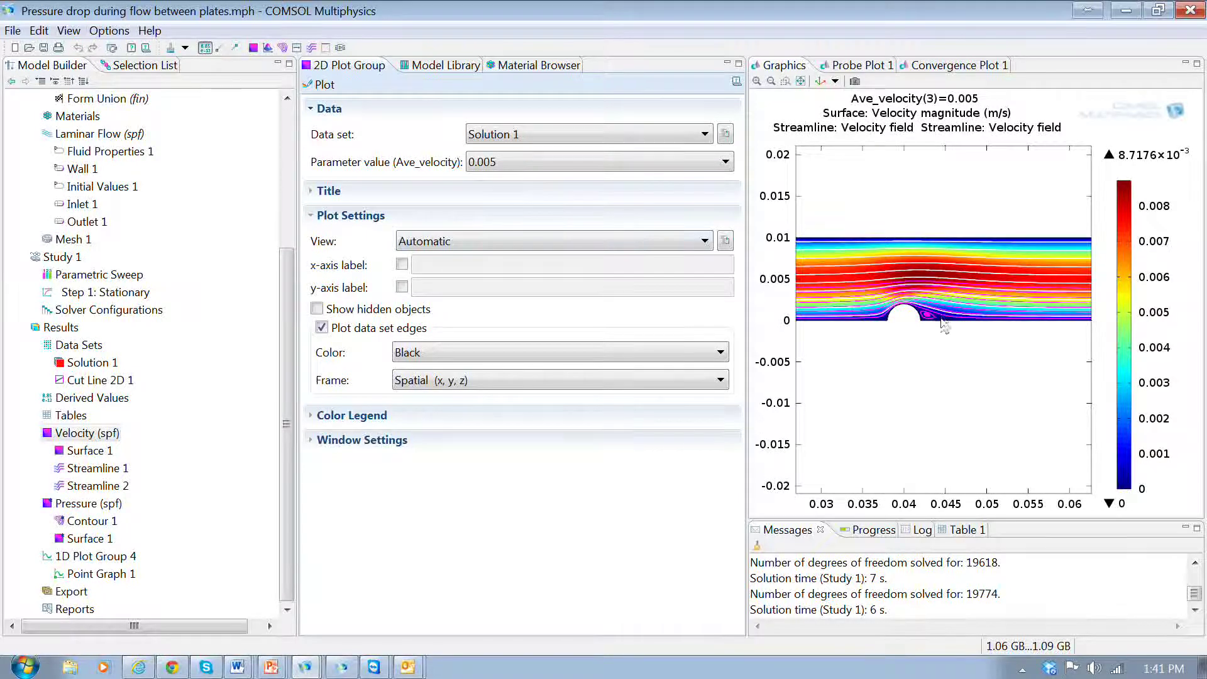
pyautogui.click(726, 162)
pyautogui.click(690, 197)
pyautogui.click(320, 90)
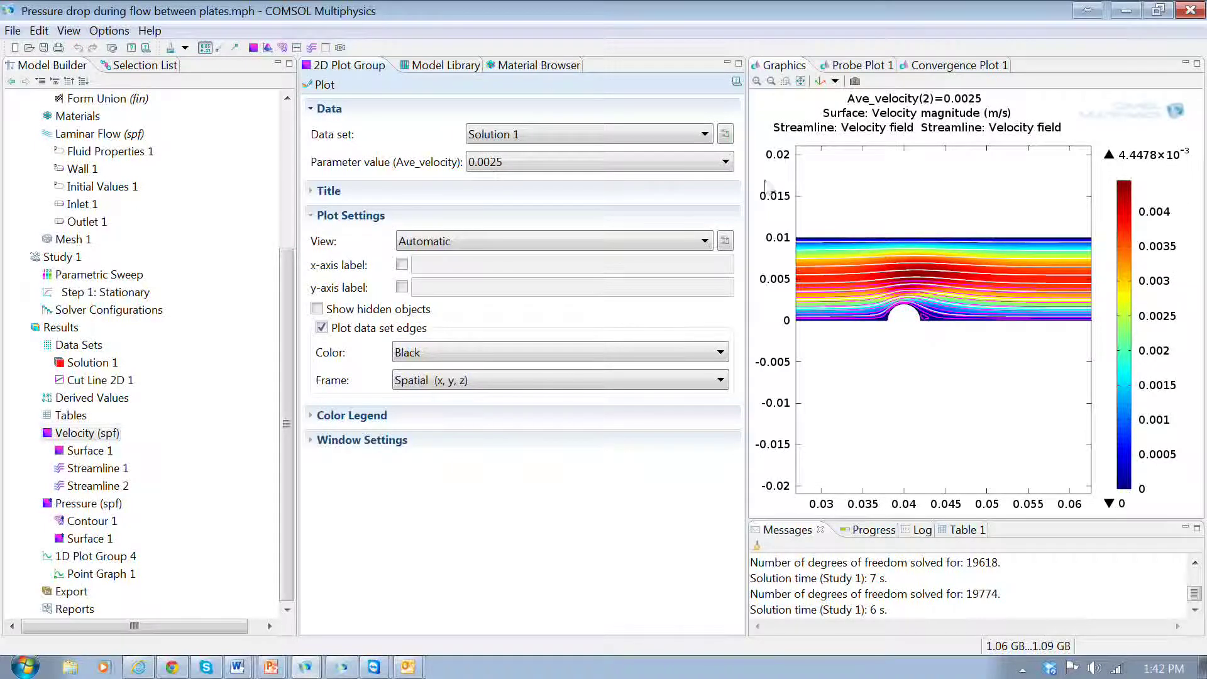
# Replot the smaller-bump velocity for average velocities 0.02 and then 0.04.
pyautogui.click(725, 162)
pyautogui.click(693, 260)
pyautogui.click(320, 84)
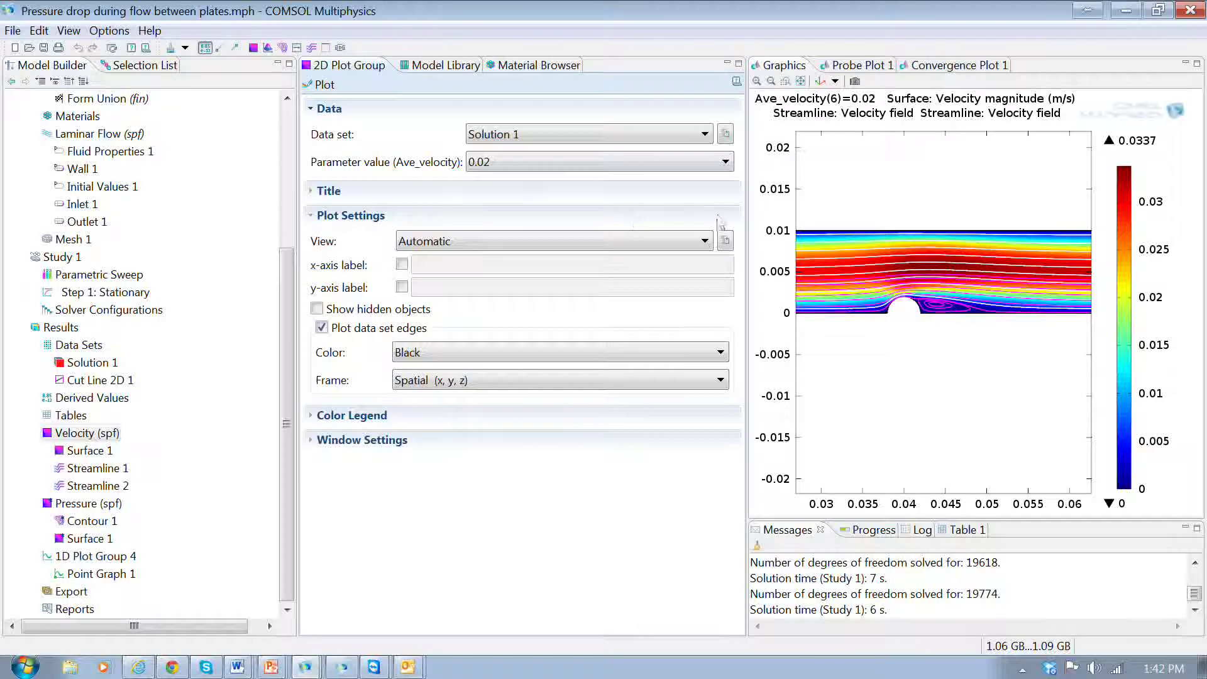
pyautogui.click(725, 162)
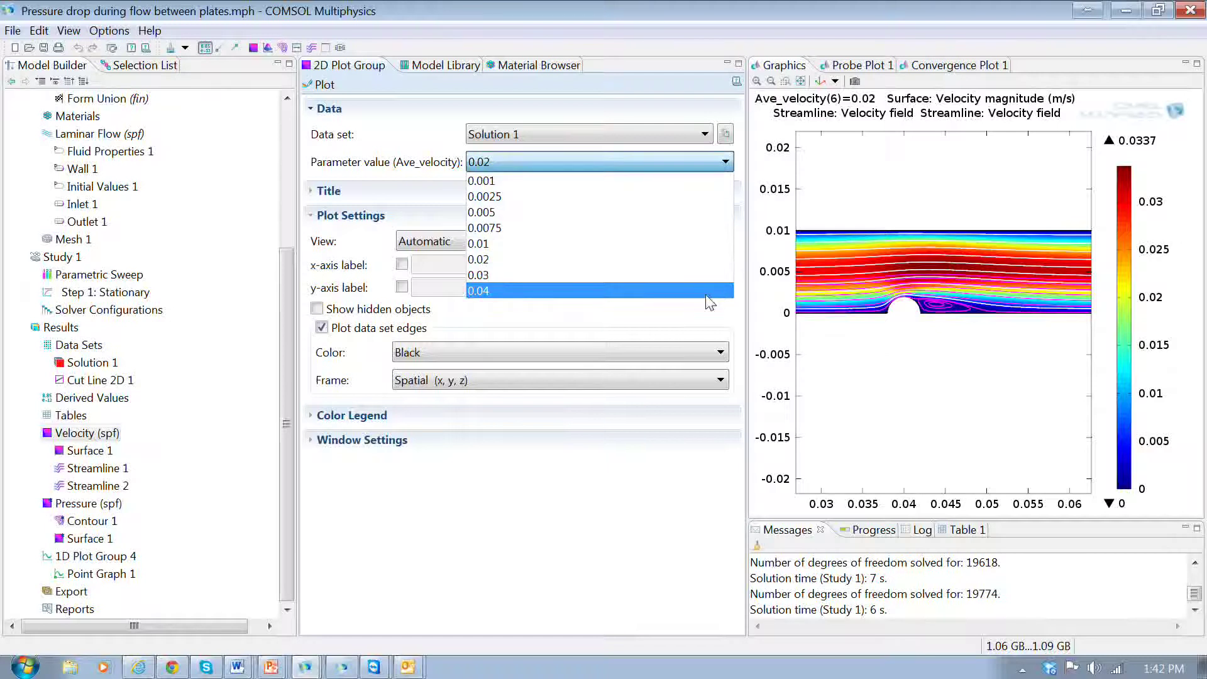
pyautogui.click(714, 293)
pyautogui.click(319, 91)
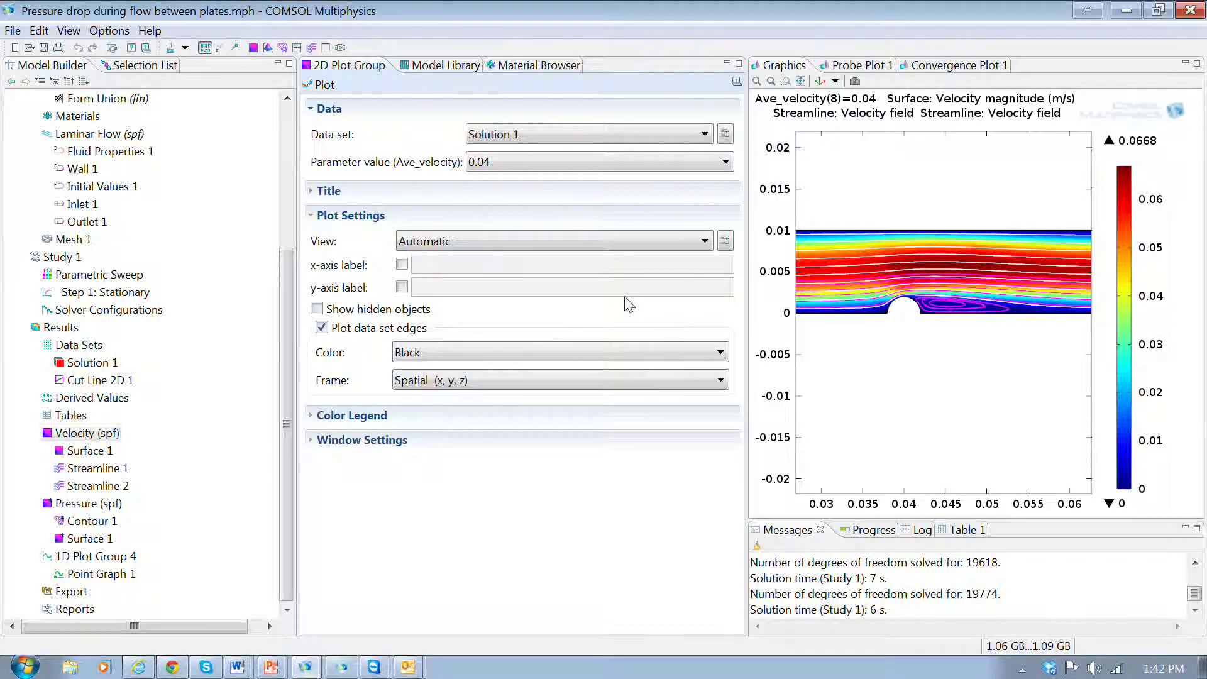
pyautogui.press('alt')
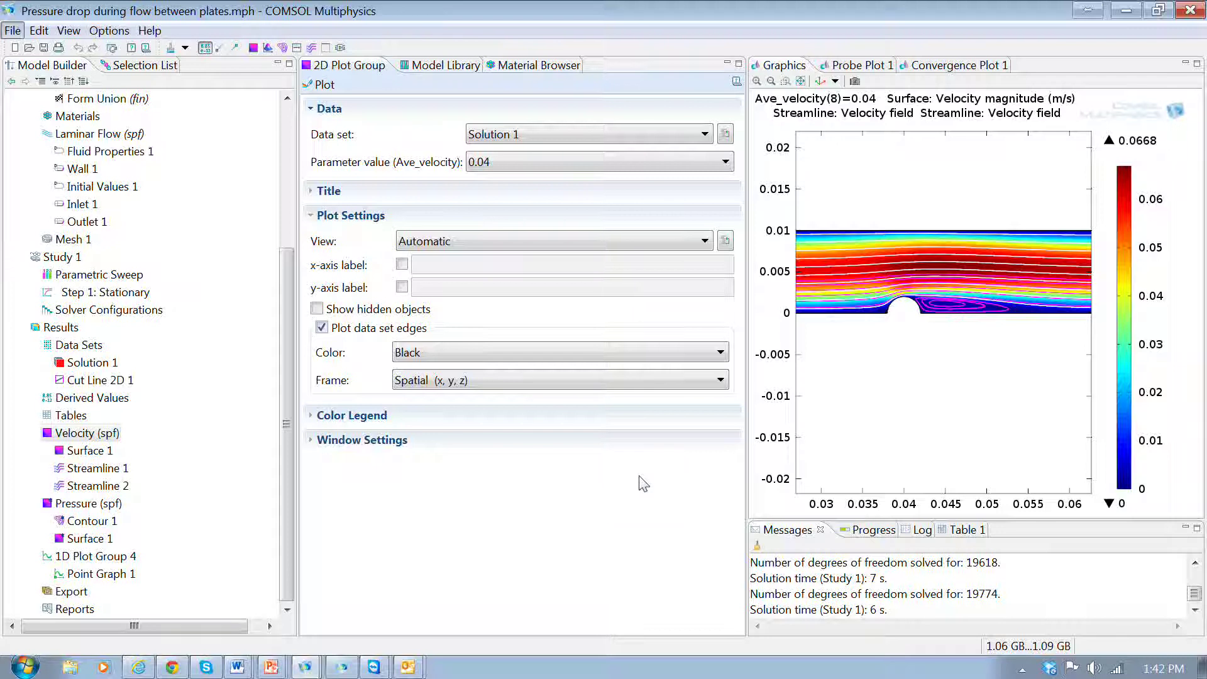